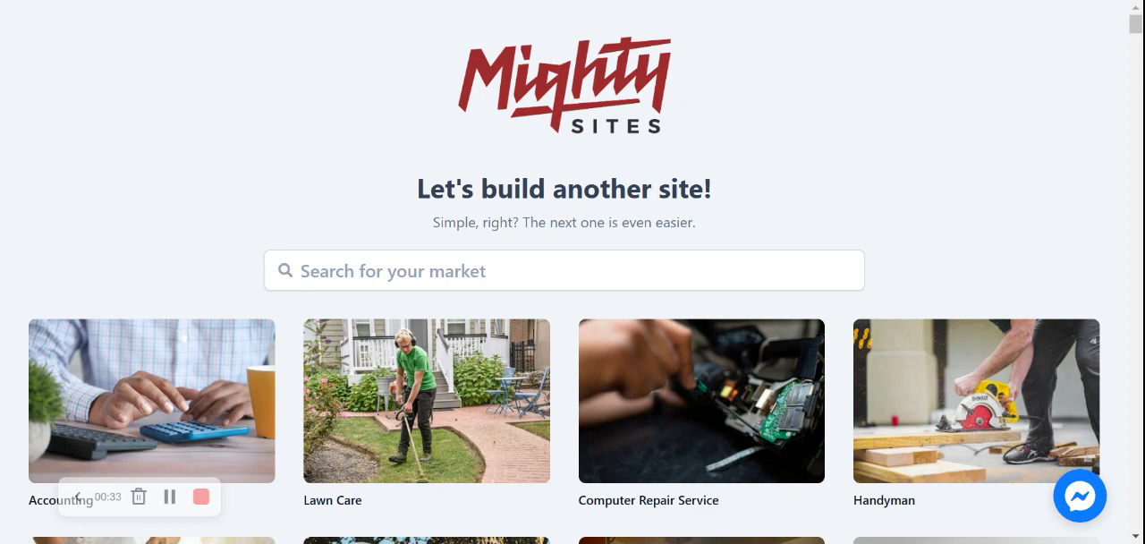
Step: Search the market templates for "meal" and choose Meal Delivery
scroll(260, 197, "down", 5)
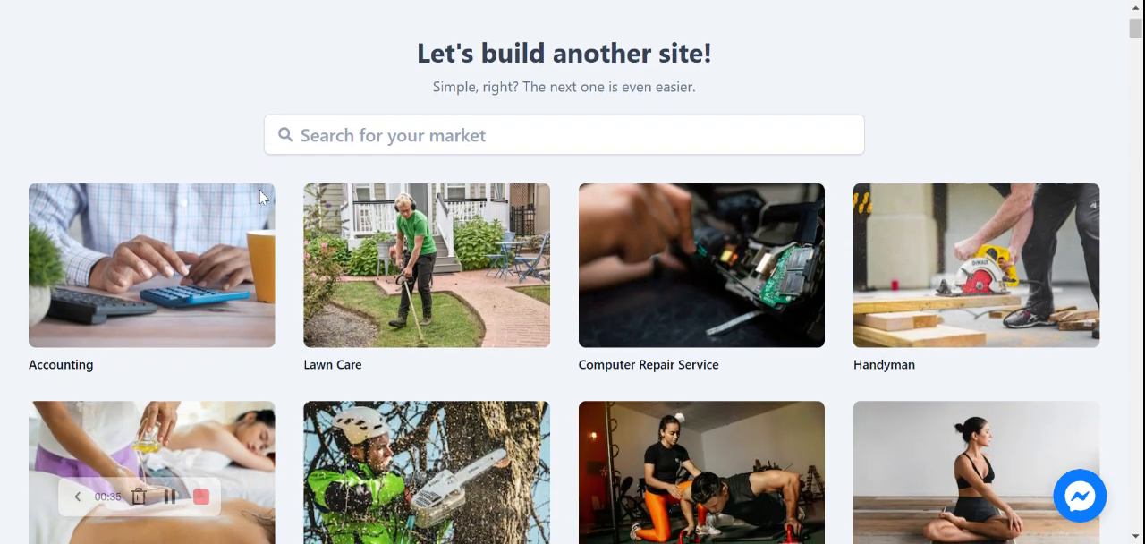
scroll(572, 272, "down", 5)
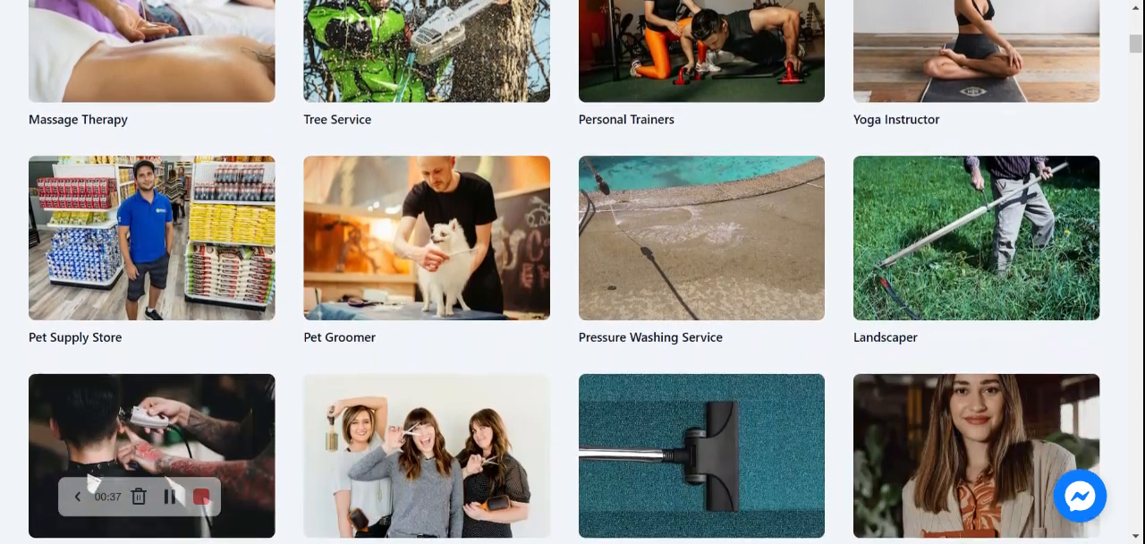
scroll(572, 272, "down", 4)
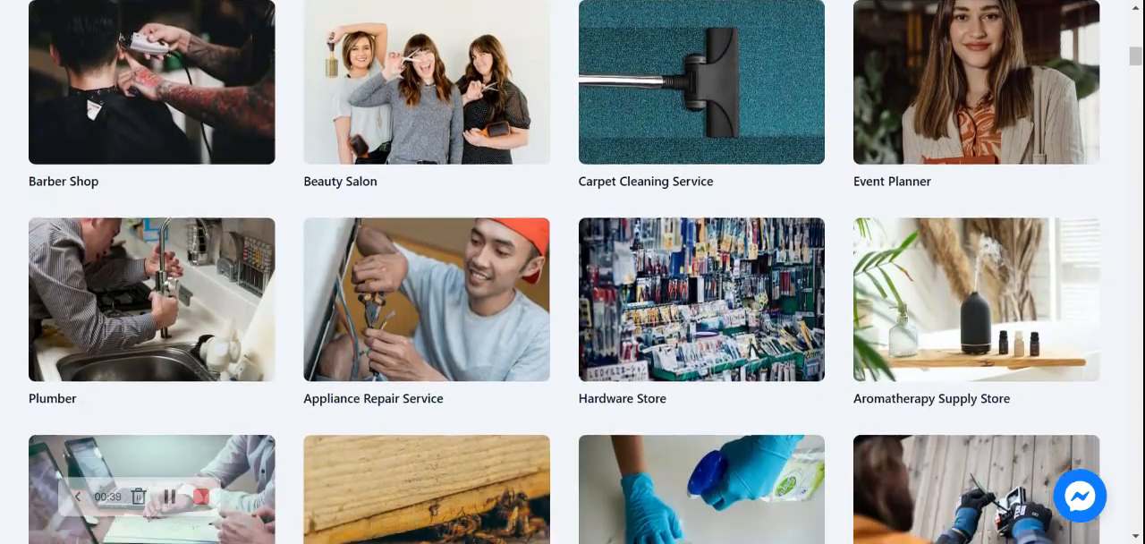
scroll(573, 272, "up", 8)
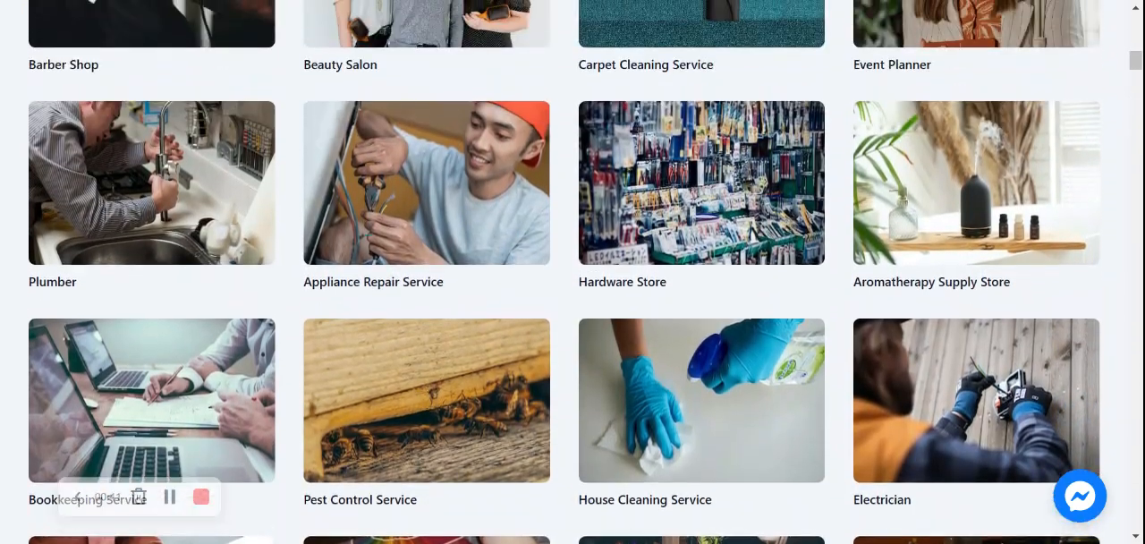
scroll(573, 272, "up", 5)
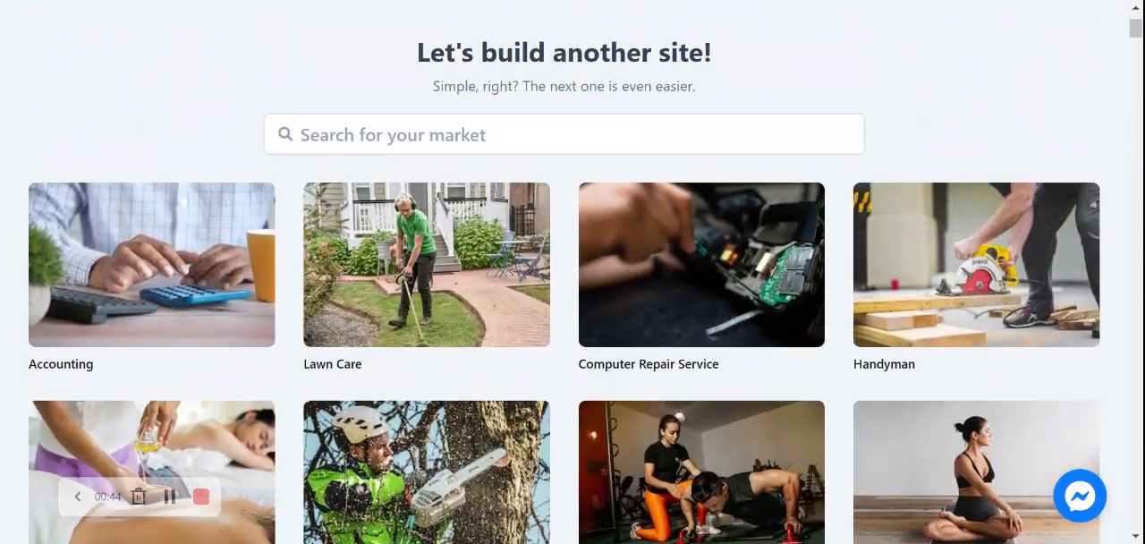
left_click(564, 134)
type("meal de")
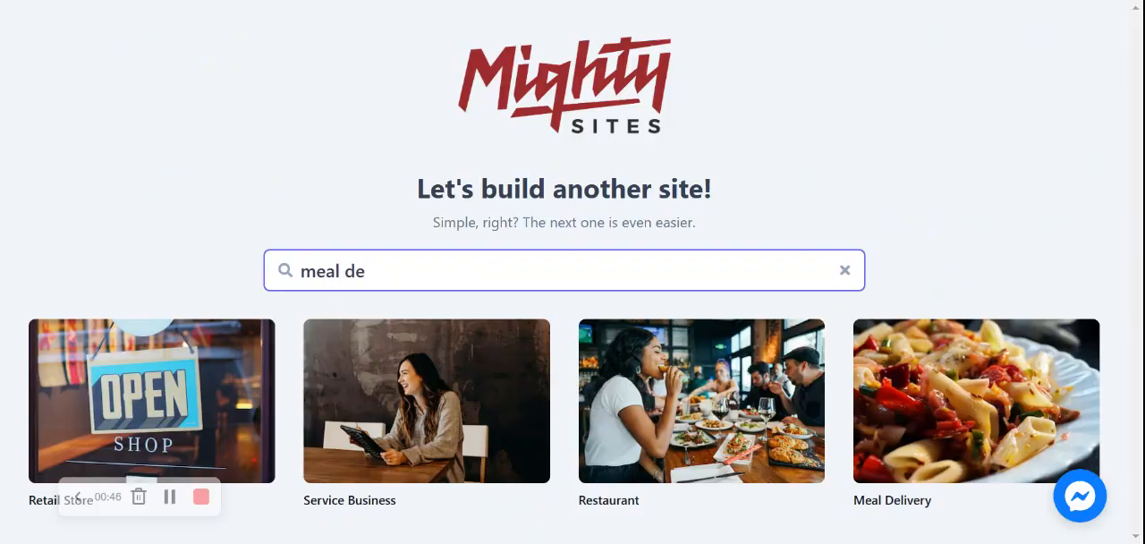
left_click(901, 419)
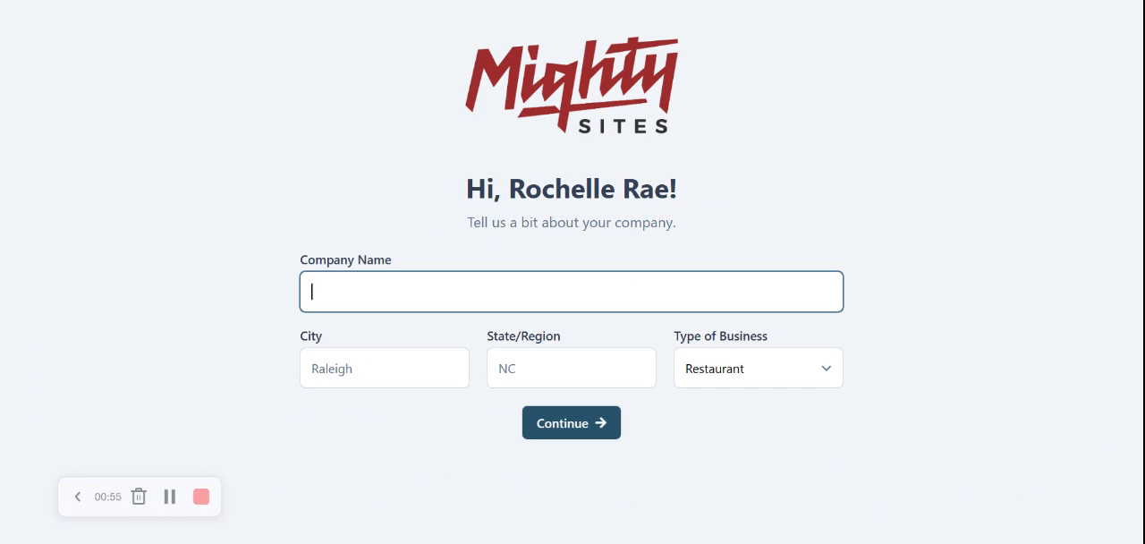
Step: Enter Rochelle's Tasty Meals as the company name
type("Rochelle's Meal")
key("BackSpace")
key("BackSpace")
key("BackSpace")
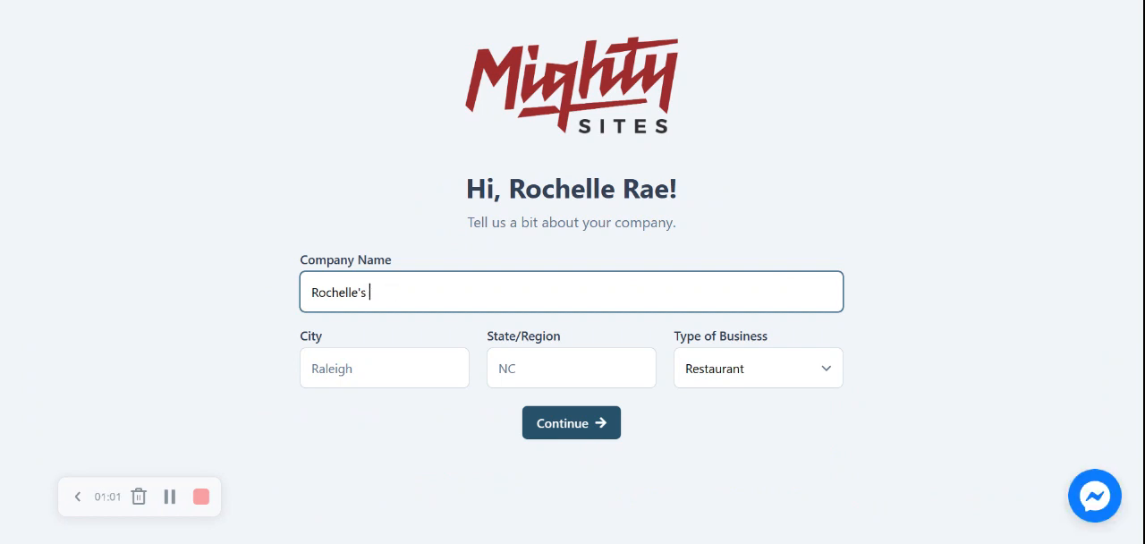
type("Tasty Meals")
key("Tab")
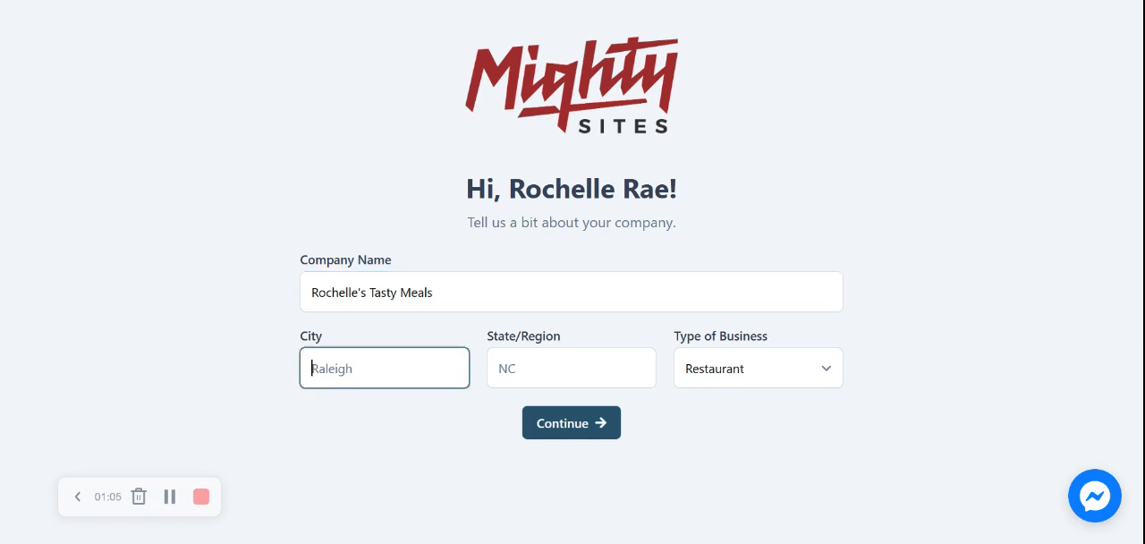
Step: Enter Denver as the city and Colorado as the state, and submit the company details to build the site
type("Denver")
key("Tab")
type("Colorado")
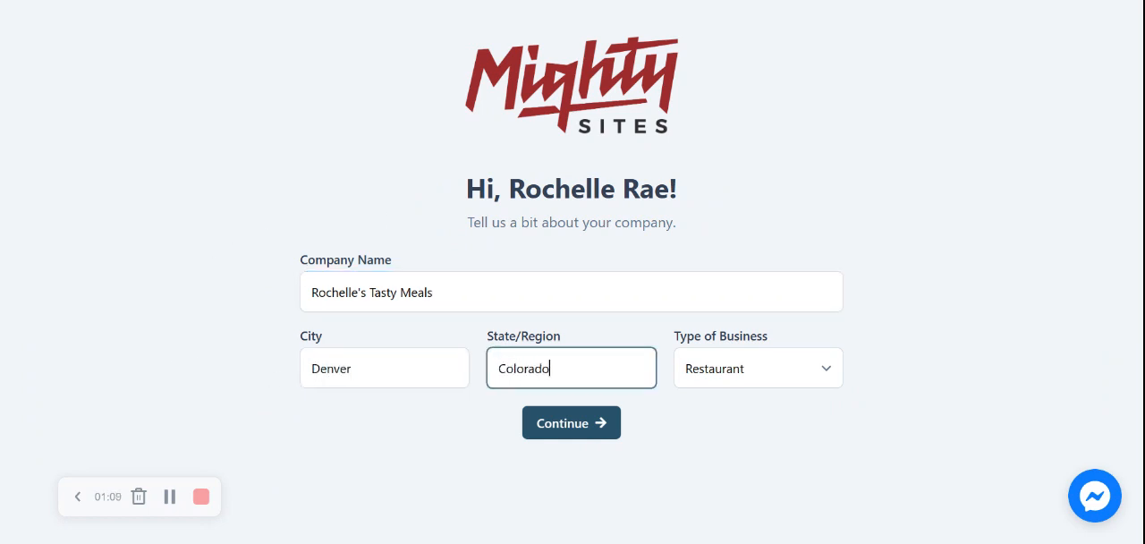
left_click(952, 314)
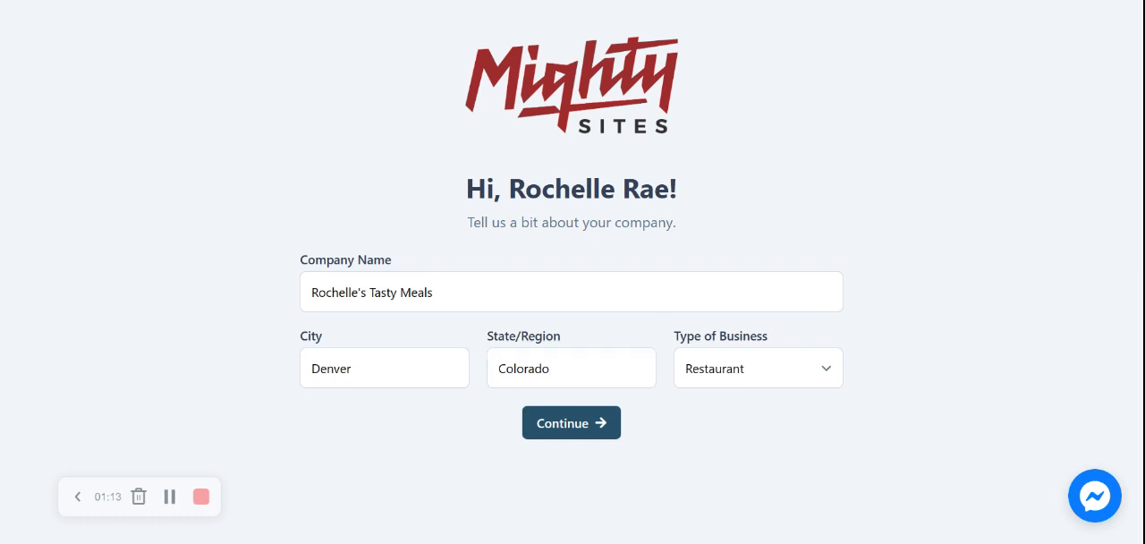
left_click(789, 370)
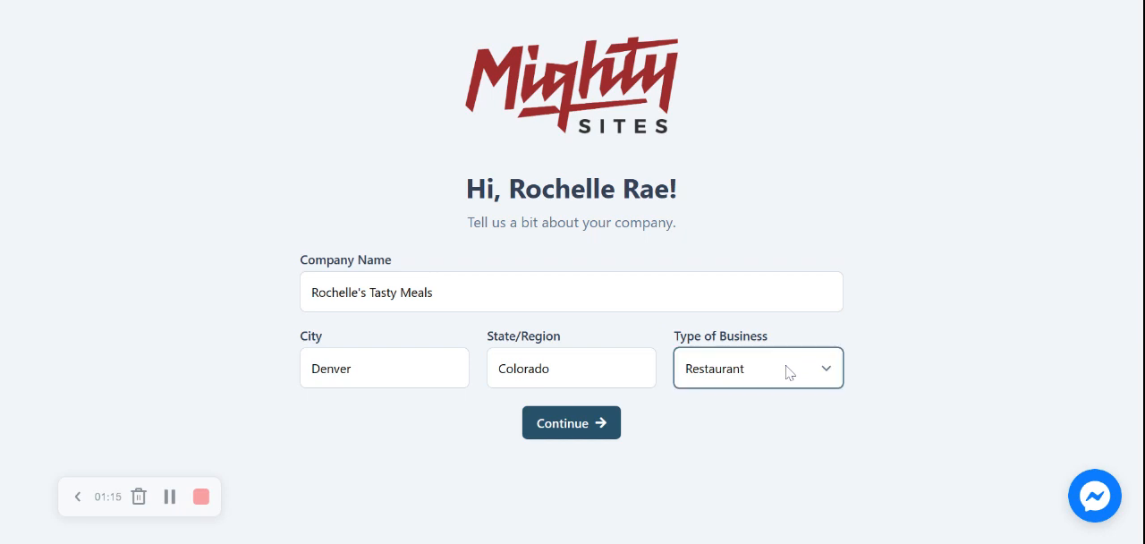
key("s")
left_click(562, 424)
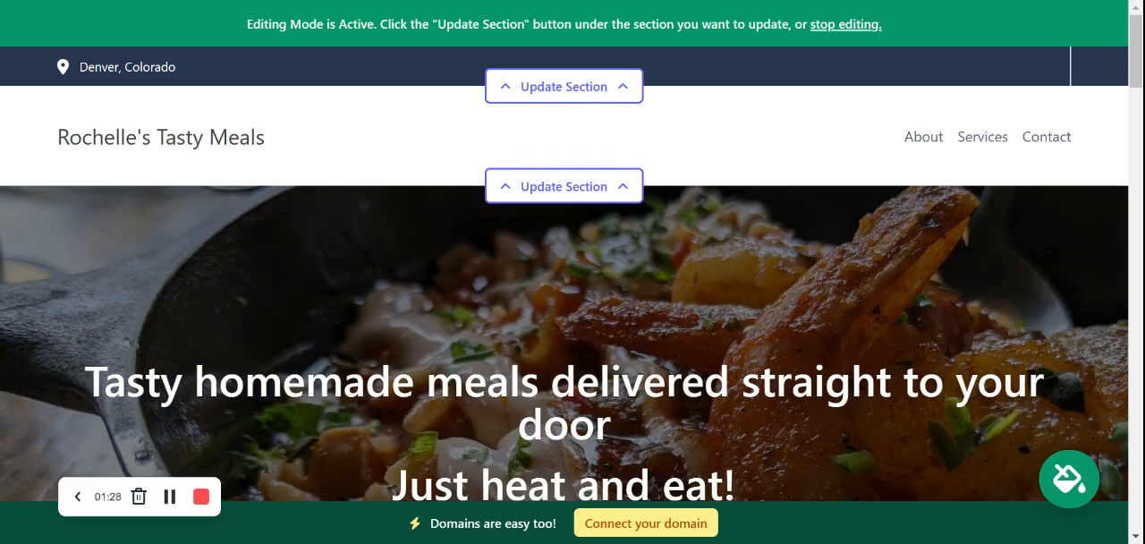
Step: Examine the generated site's hero banner, introduction text, About Us section and food images
scroll(572, 269, "down", 1)
scroll(572, 269, "down", 6)
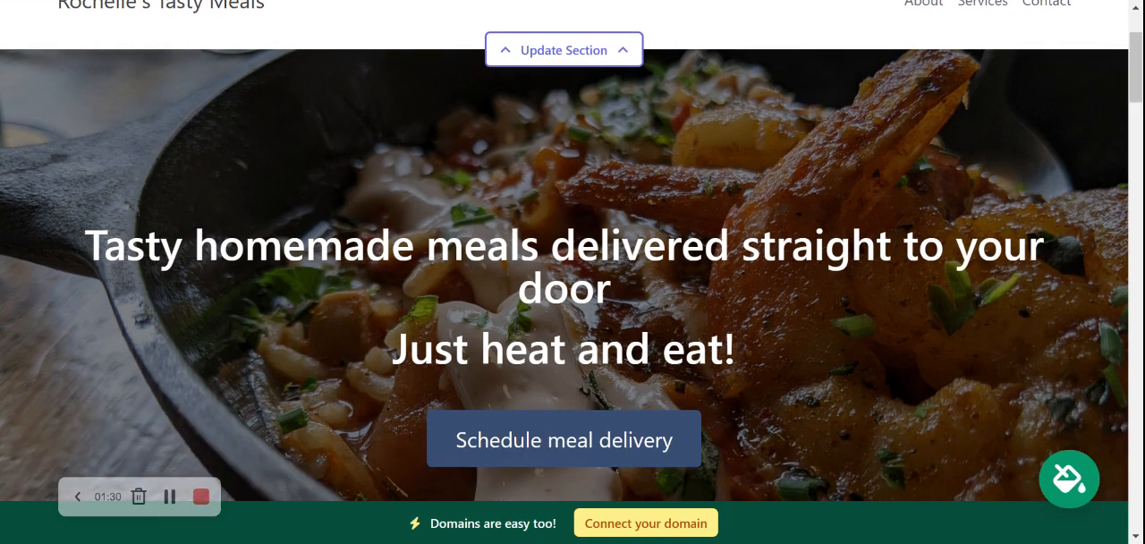
scroll(573, 268, "down", 6)
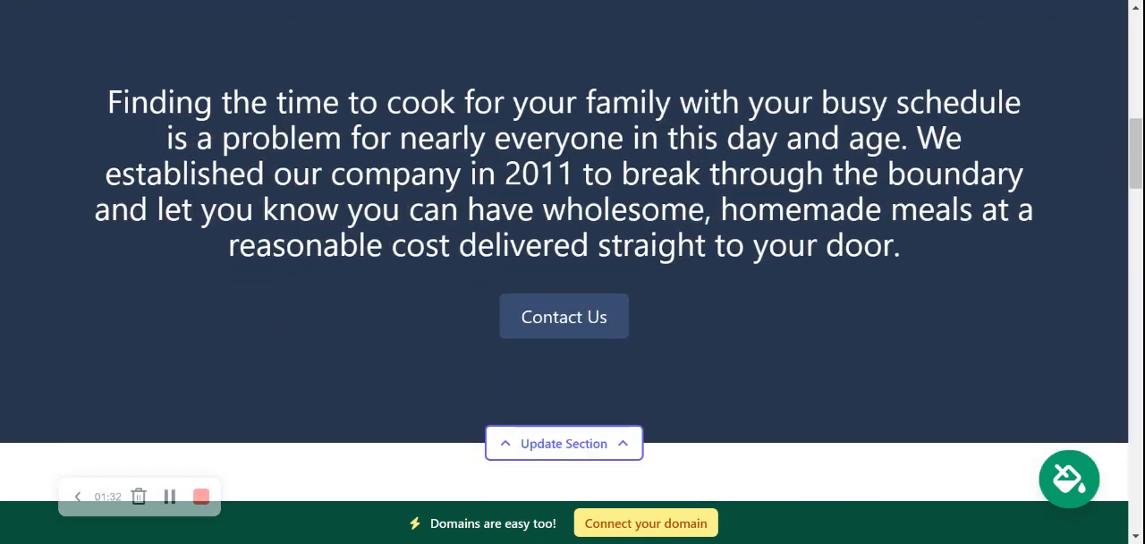
scroll(209, 221, "down", 1)
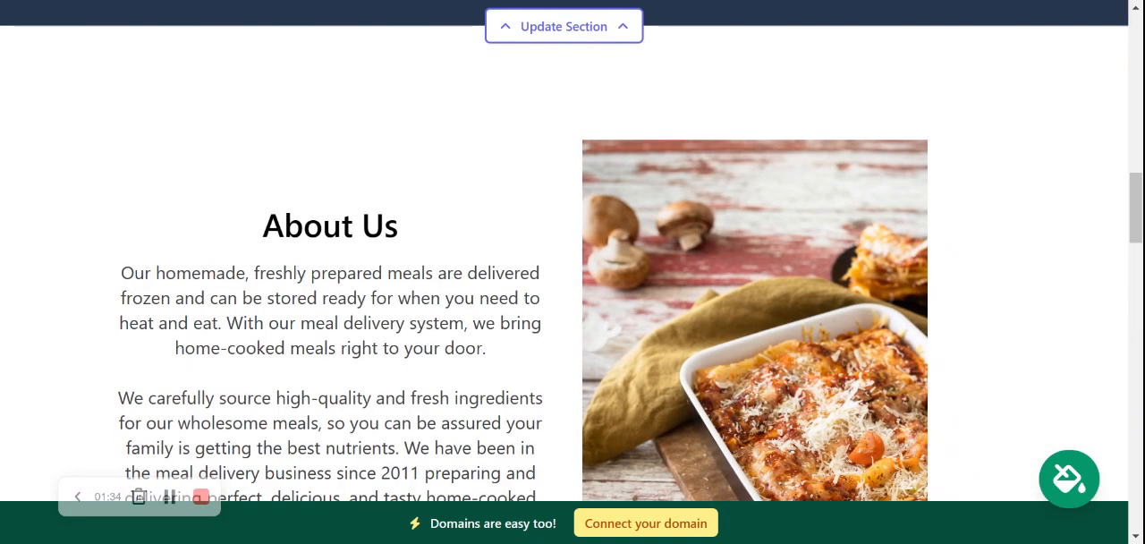
left_click_drag(209, 221, 480, 519)
scroll(481, 519, "down", 2)
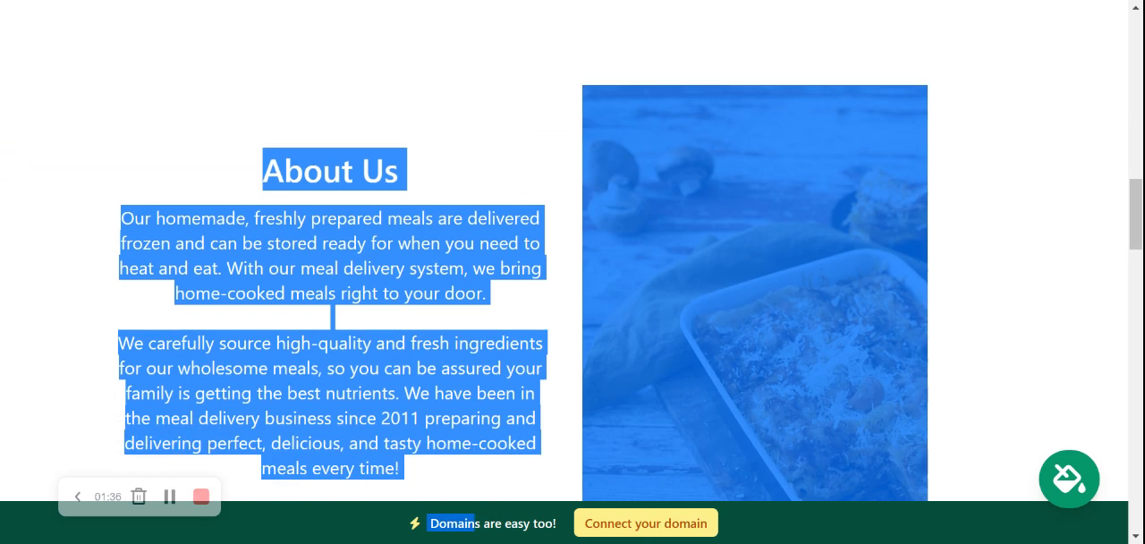
left_click(762, 199)
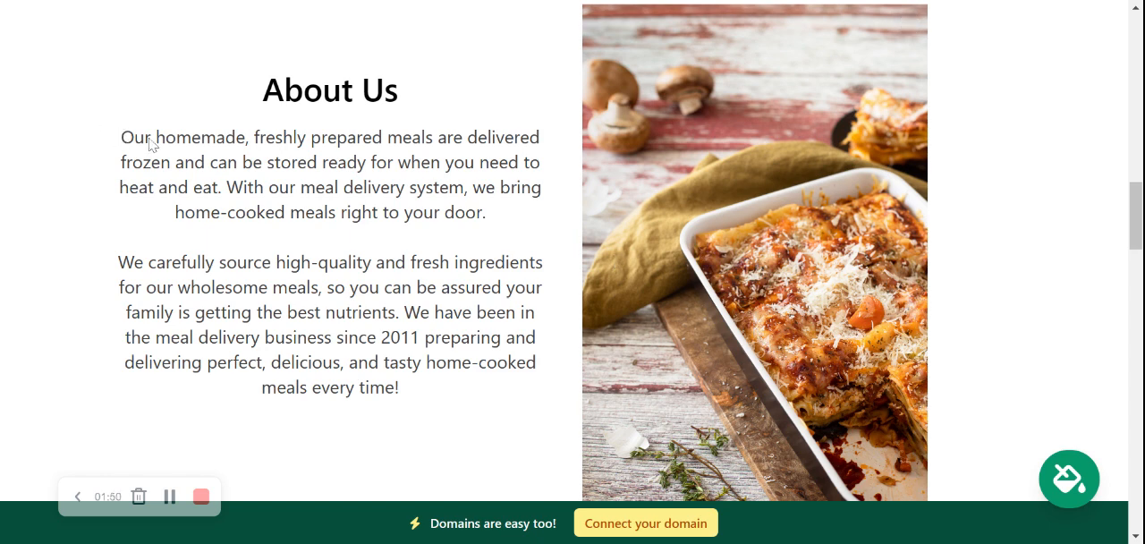
left_click_drag(121, 139, 455, 417)
left_click(131, 425)
scroll(573, 257, "down", 8)
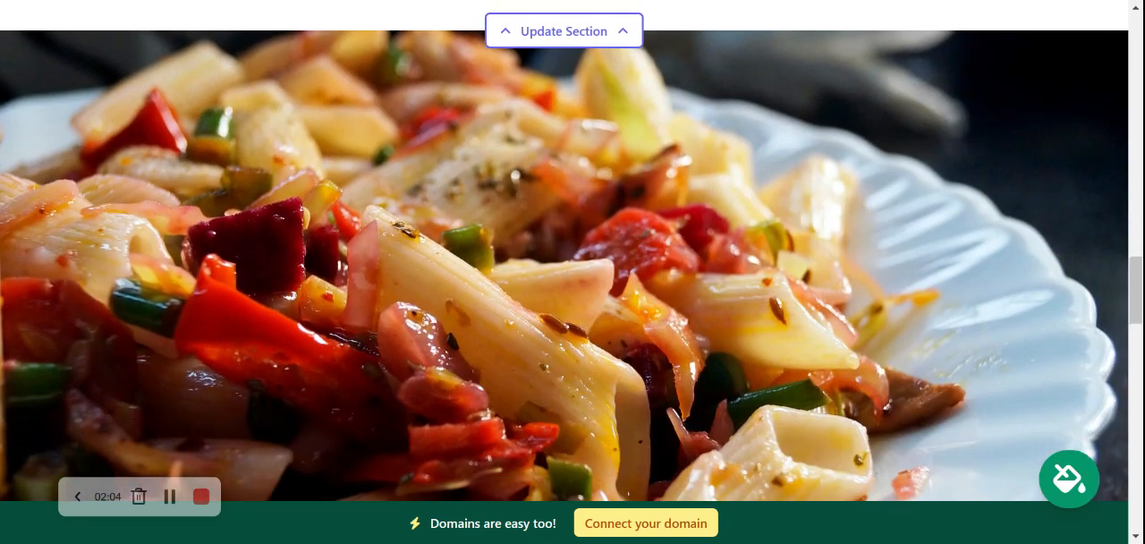
Step: Open the location details of the site's contact bar, enter the organization email and have it shown on the site
scroll(572, 257, "up", 5)
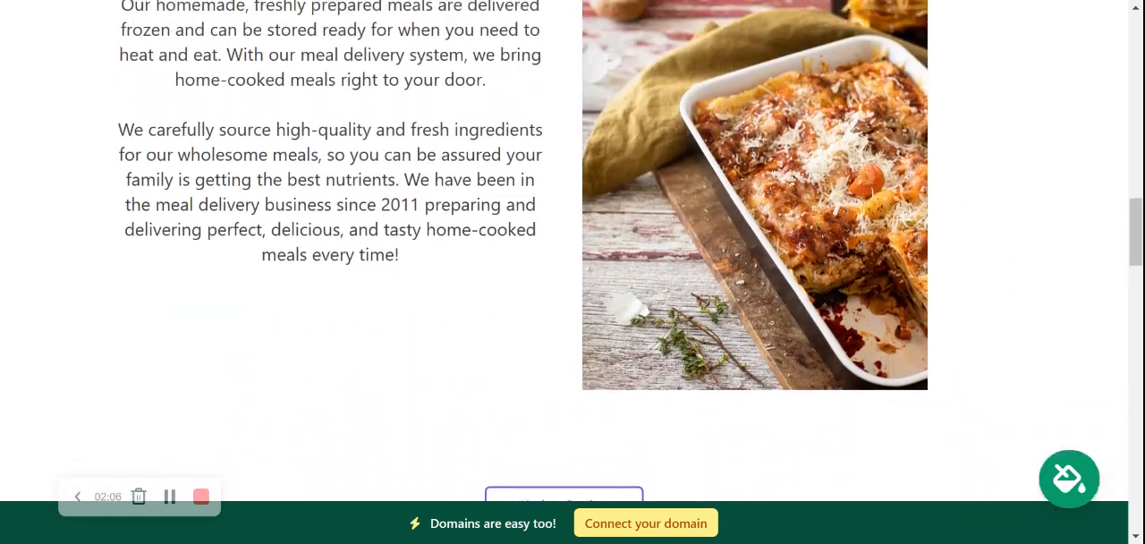
scroll(572, 257, "up", 8)
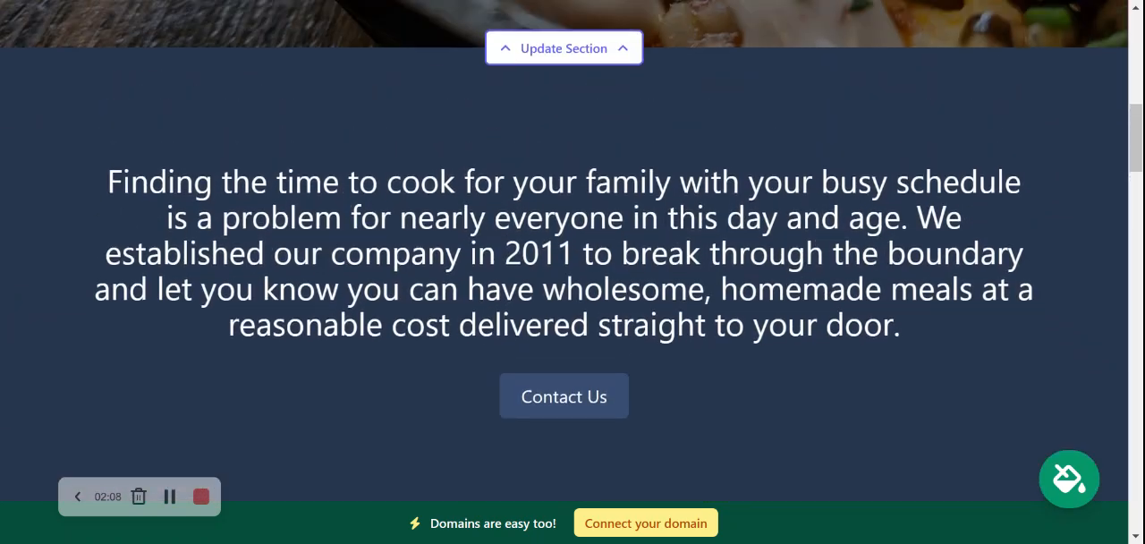
scroll(573, 257, "up", 6)
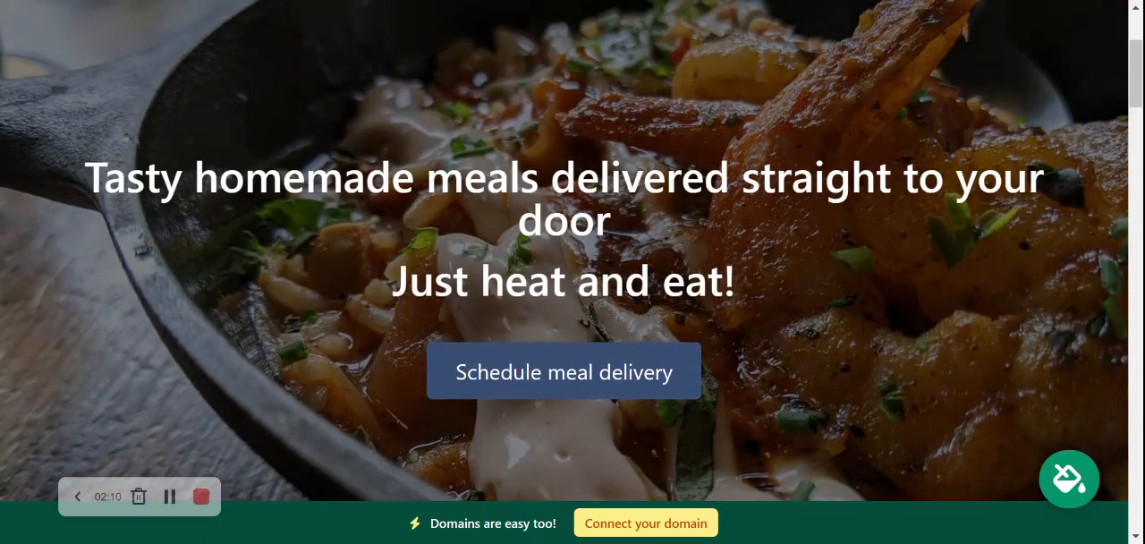
scroll(573, 256, "up", 3)
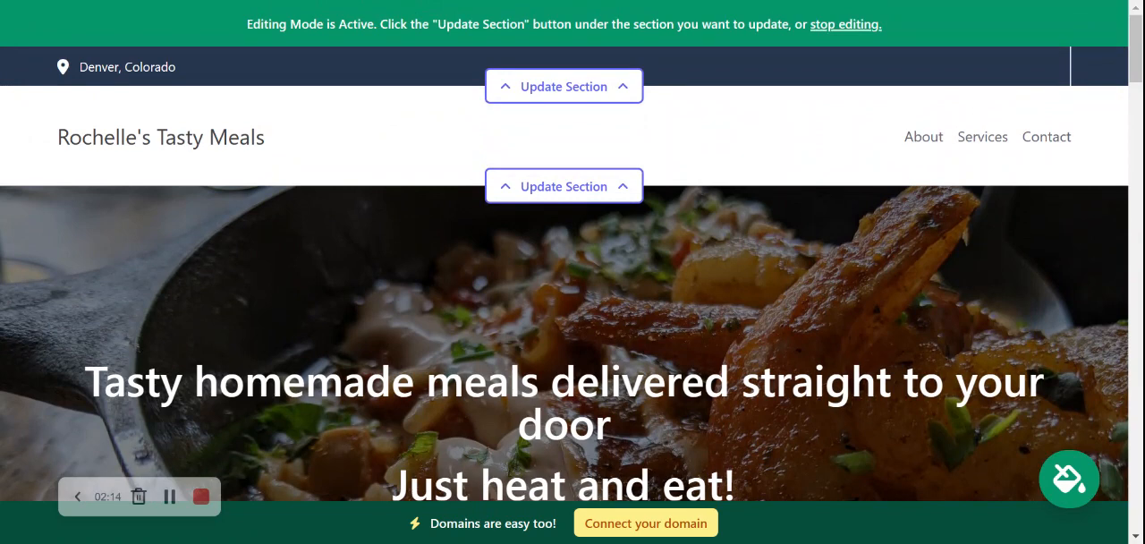
left_click(528, 88)
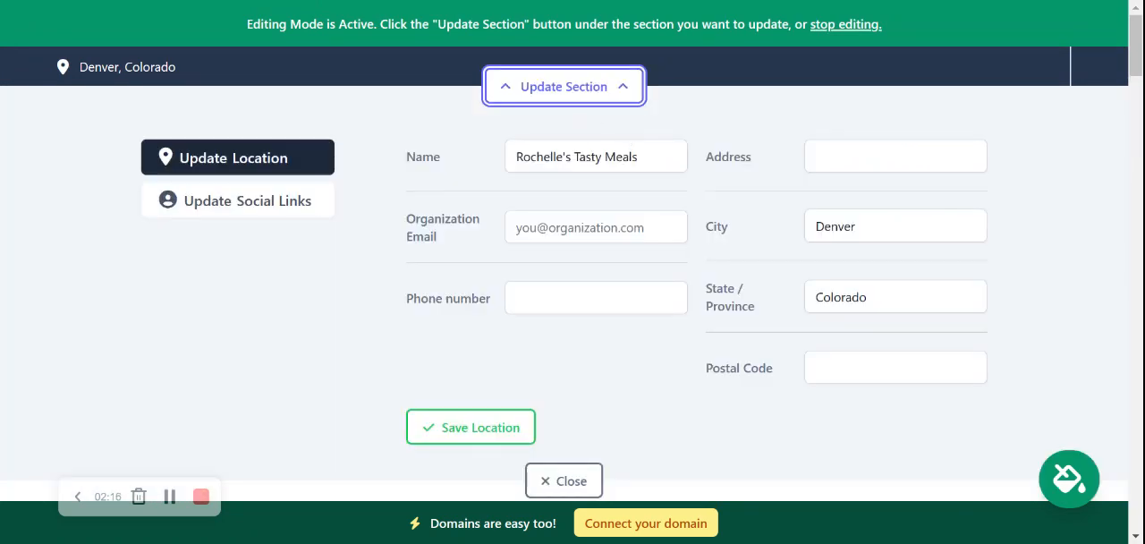
left_click(617, 226)
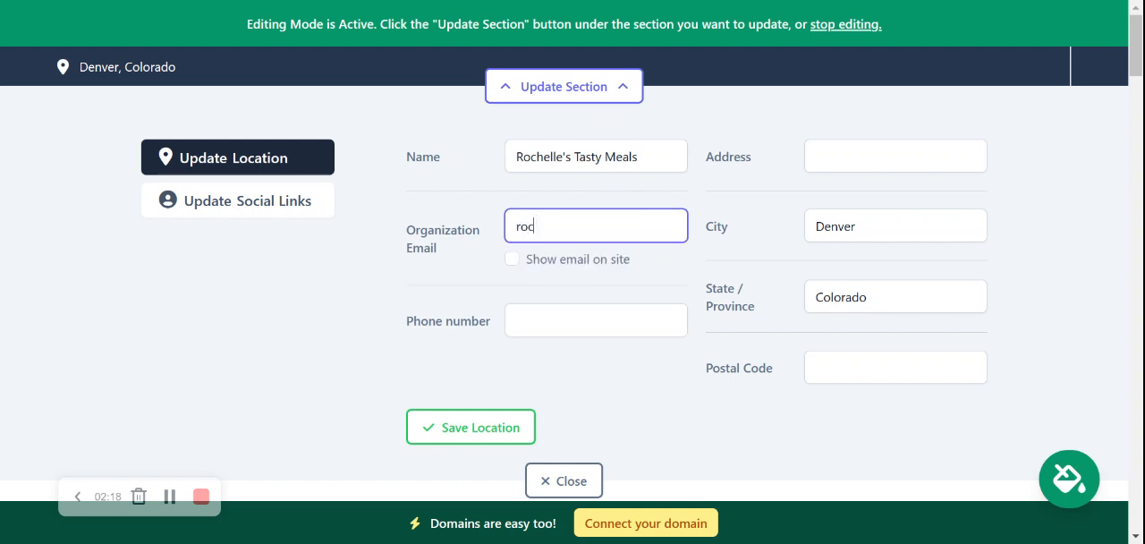
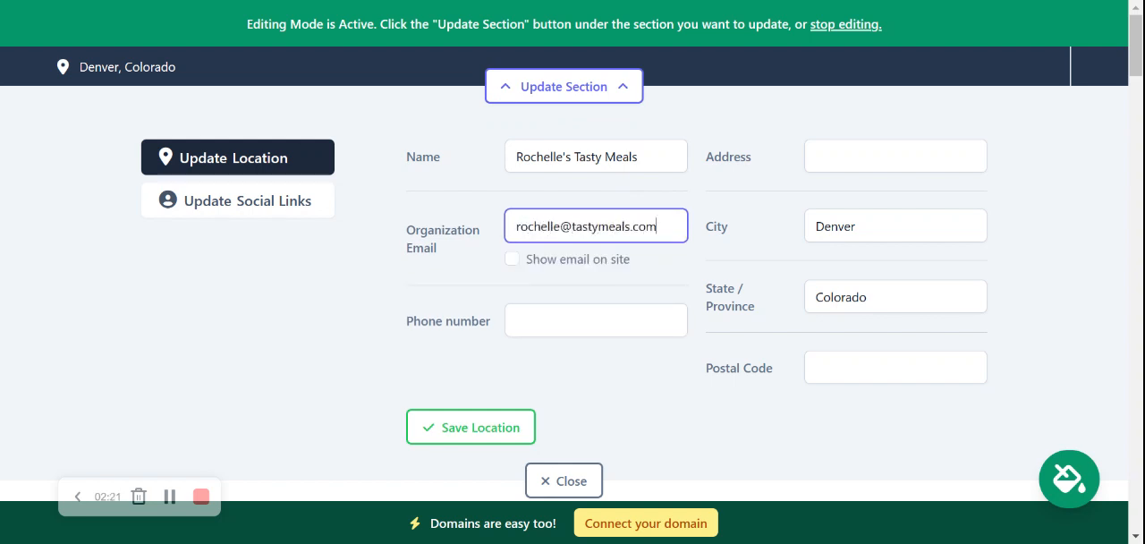
left_click(512, 259)
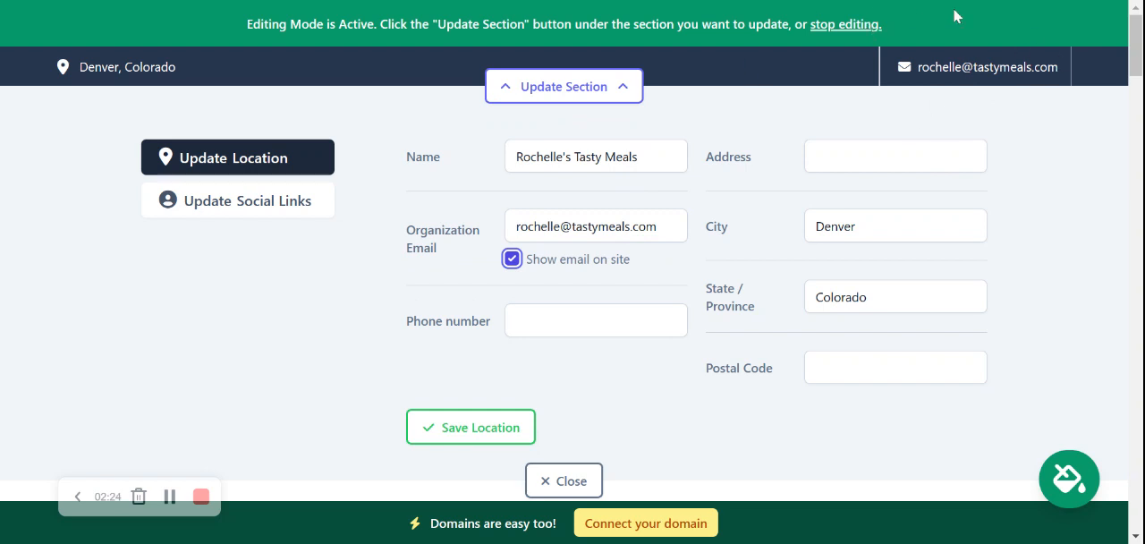
Step: Fill in the organization's phone number in the location details
left_click(586, 317)
type("5650")
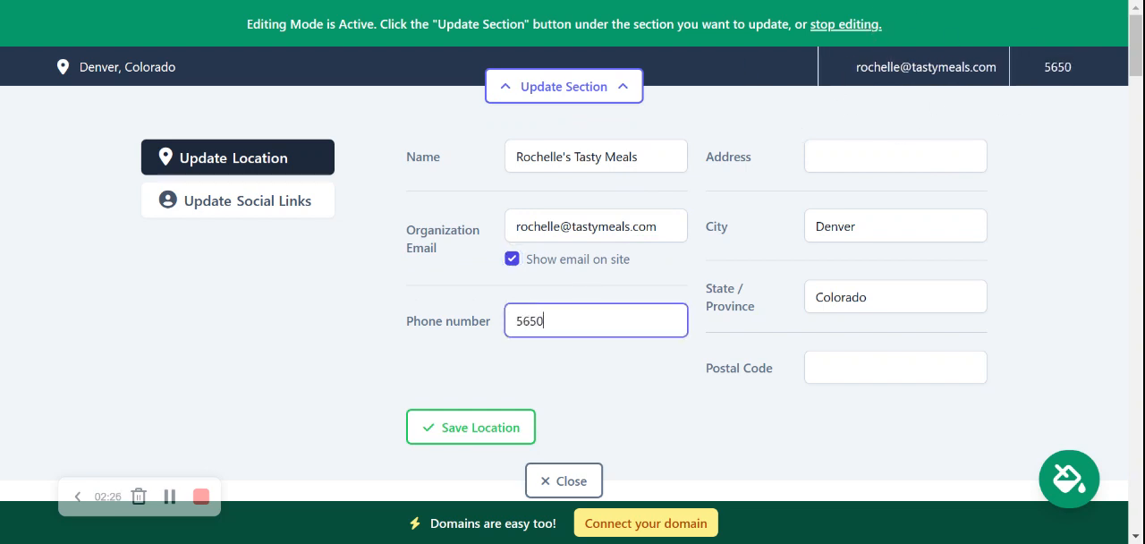
key("BackSpace")
type("-4755")
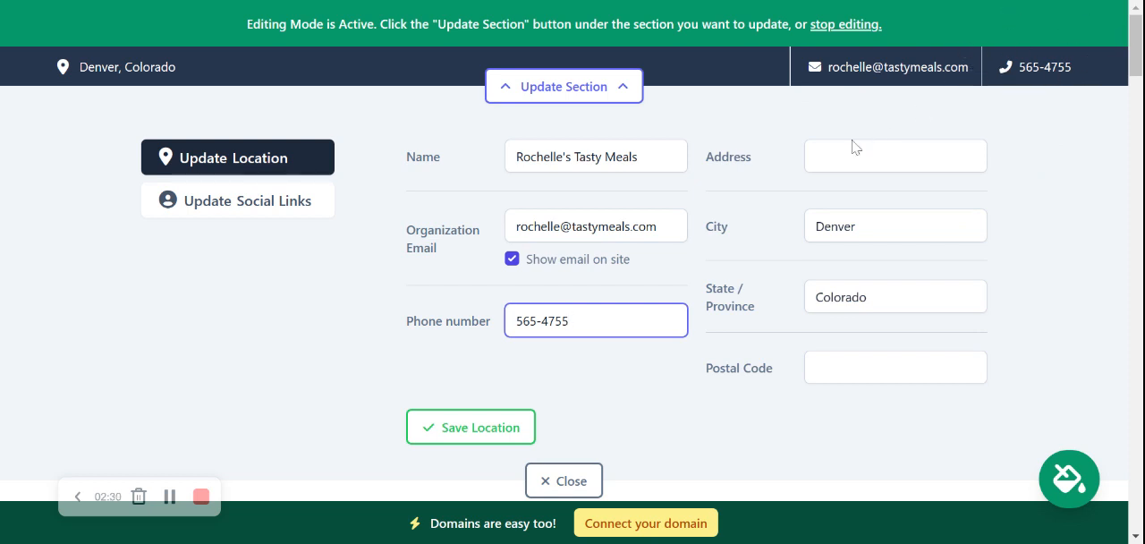
Step: Fill in the organization's street address and postal code, and save the location details
key("Tab")
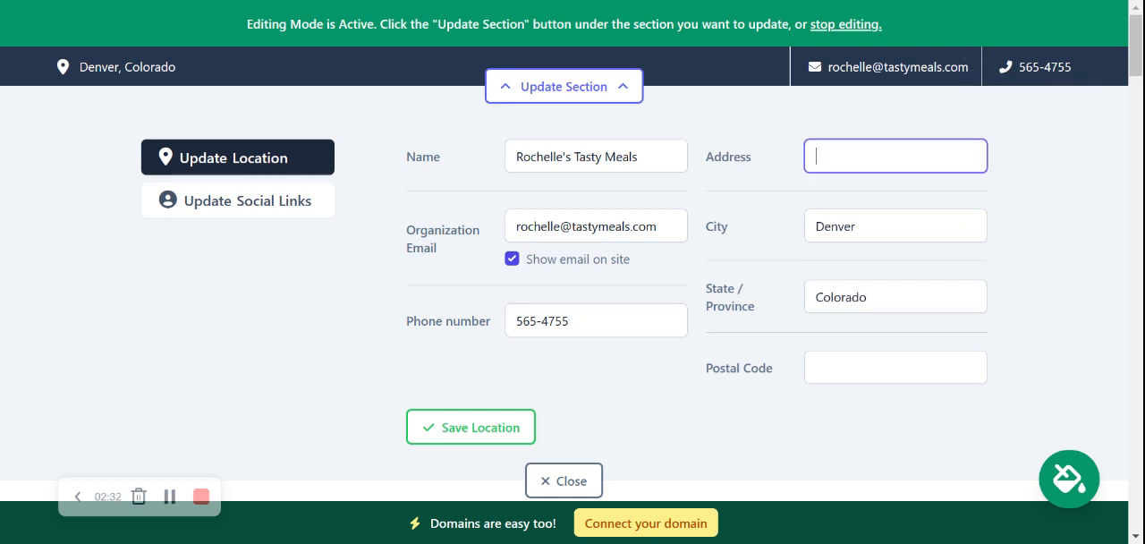
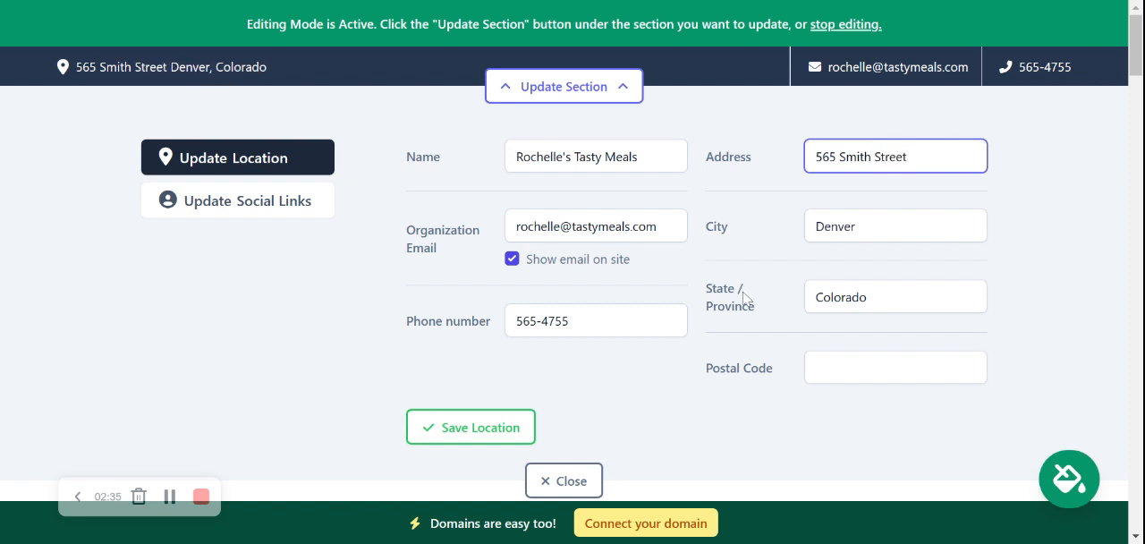
left_click(698, 368)
left_click(699, 369)
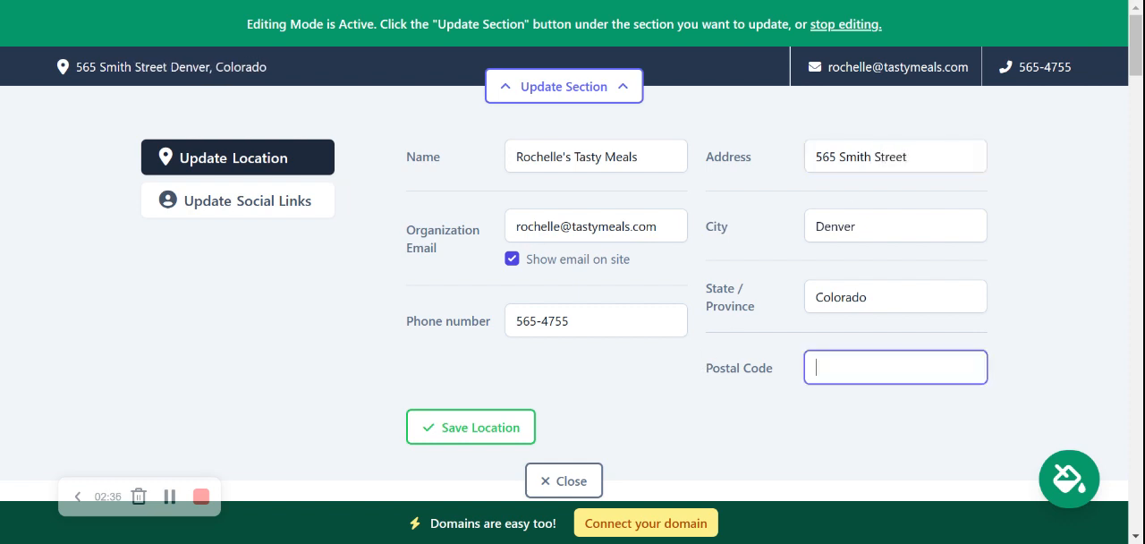
type("40556")
left_click(124, 340)
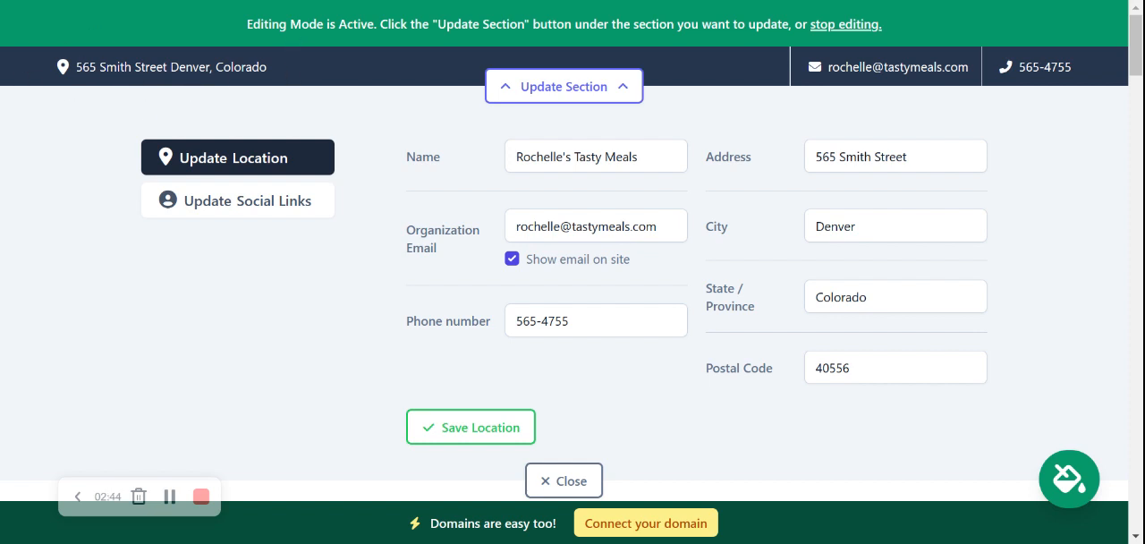
left_click(456, 429)
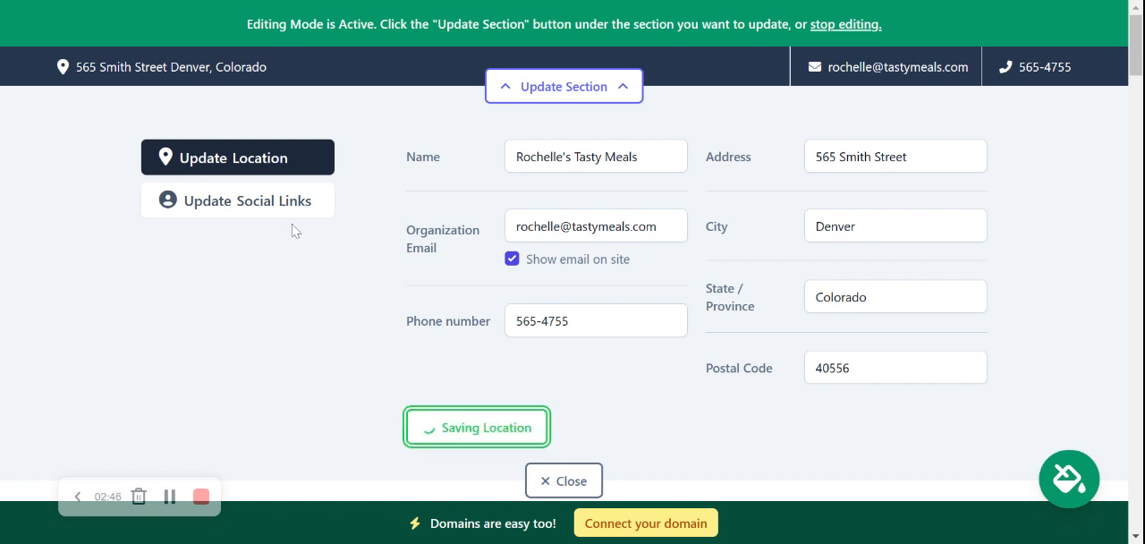
Step: Open the contact bar's social link settings and enter mightysites as the Instagram account
left_click(288, 219)
left_click(529, 161)
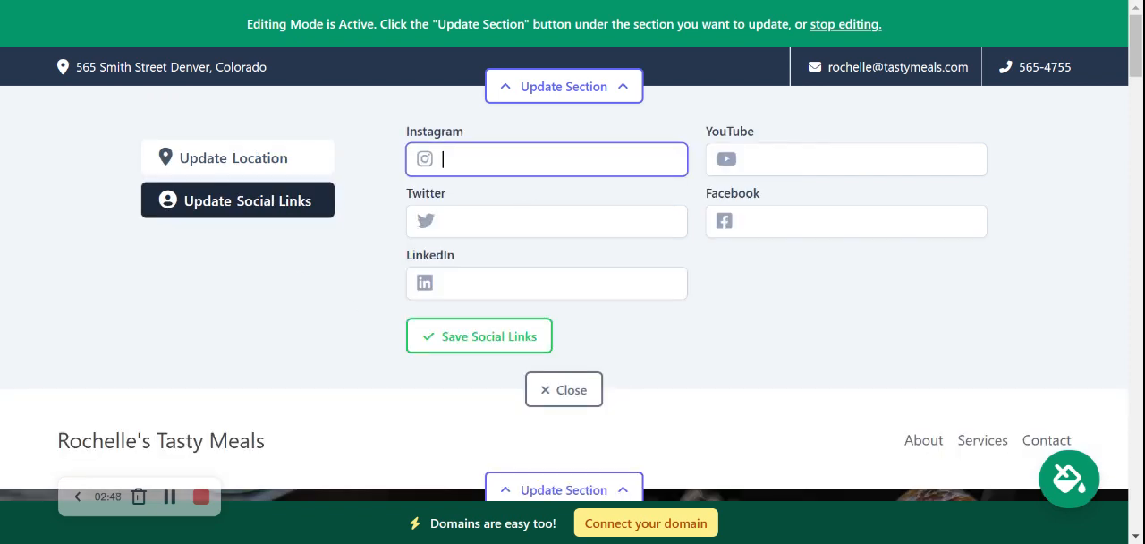
type("mightysites")
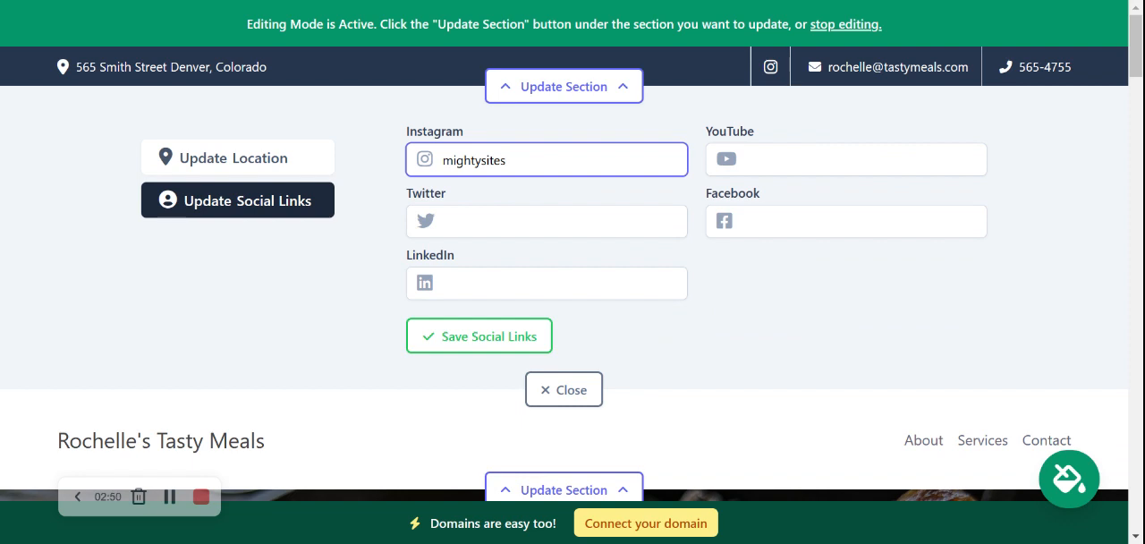
key("Return")
Step: Enter mightysites_usa as the Twitter account, save the social links and close the section's editor
left_click(501, 222)
type("mightysit")
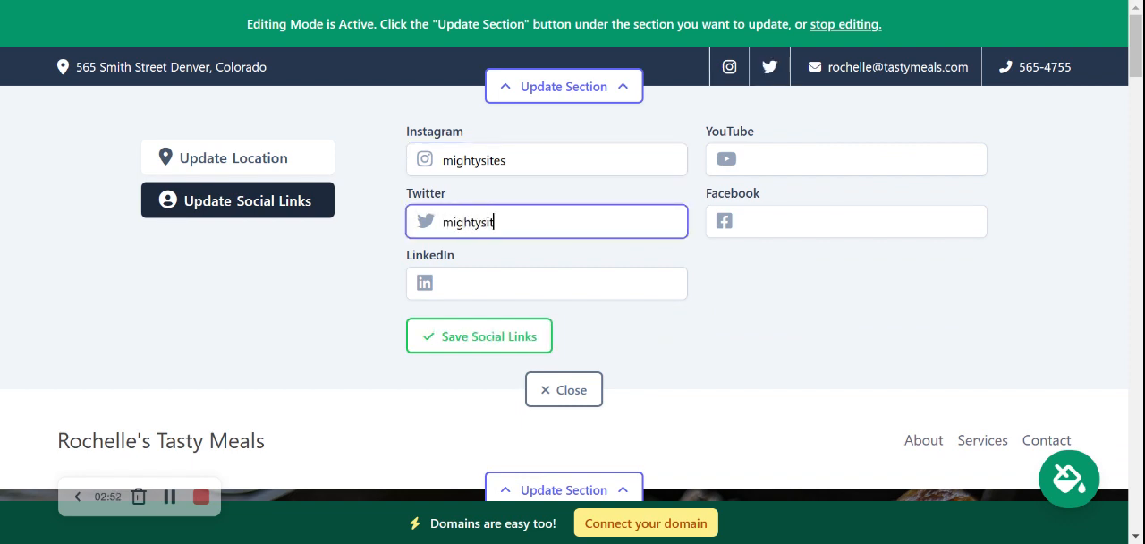
type("es_usa")
key("Return")
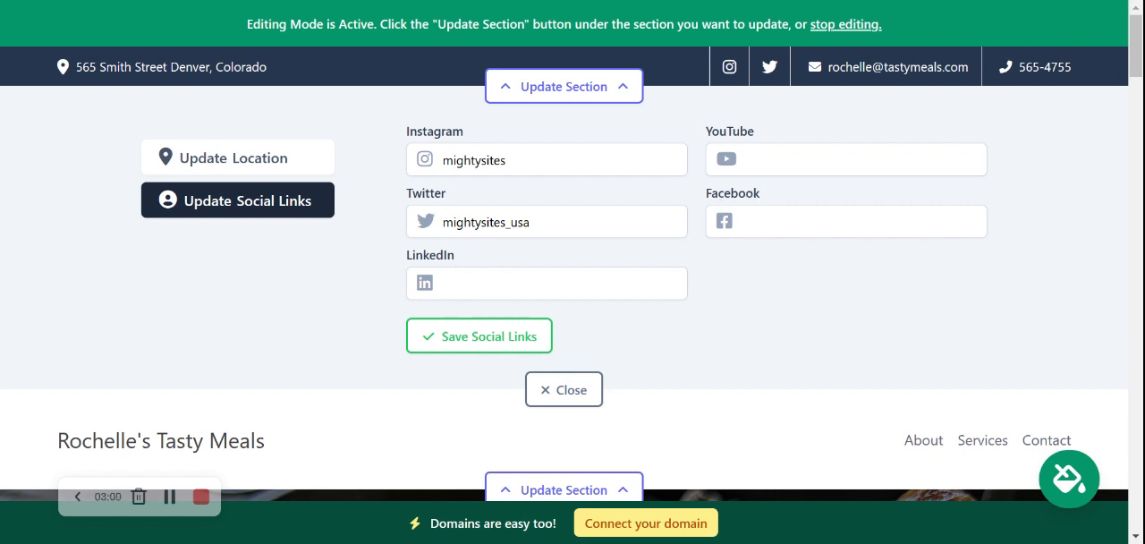
left_click(479, 337)
left_click(551, 394)
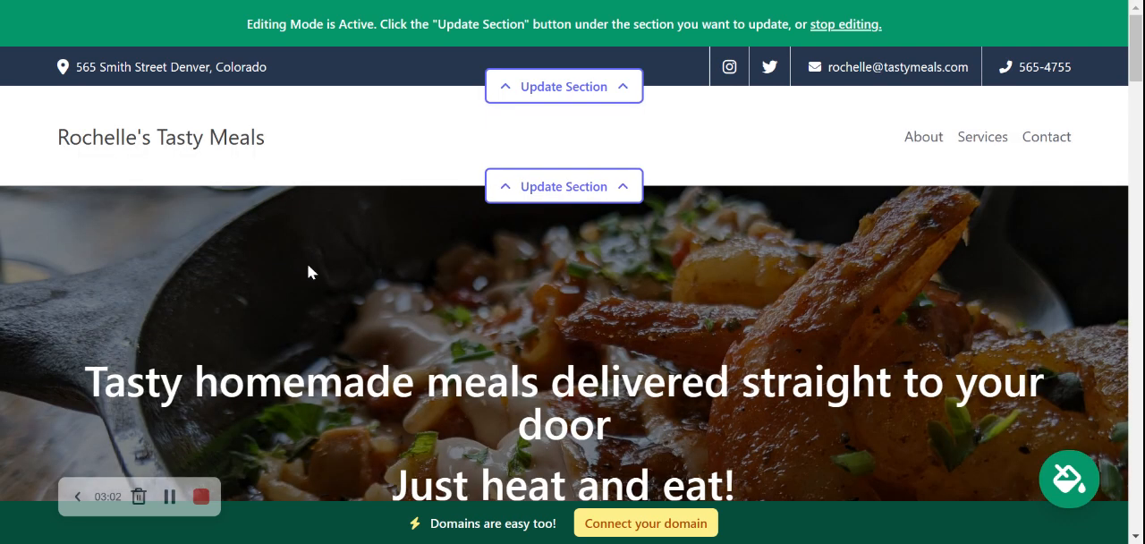
Step: Open the header section's logo settings, upload the Mighty Sites logo image and save it
left_click(566, 192)
left_click(252, 296)
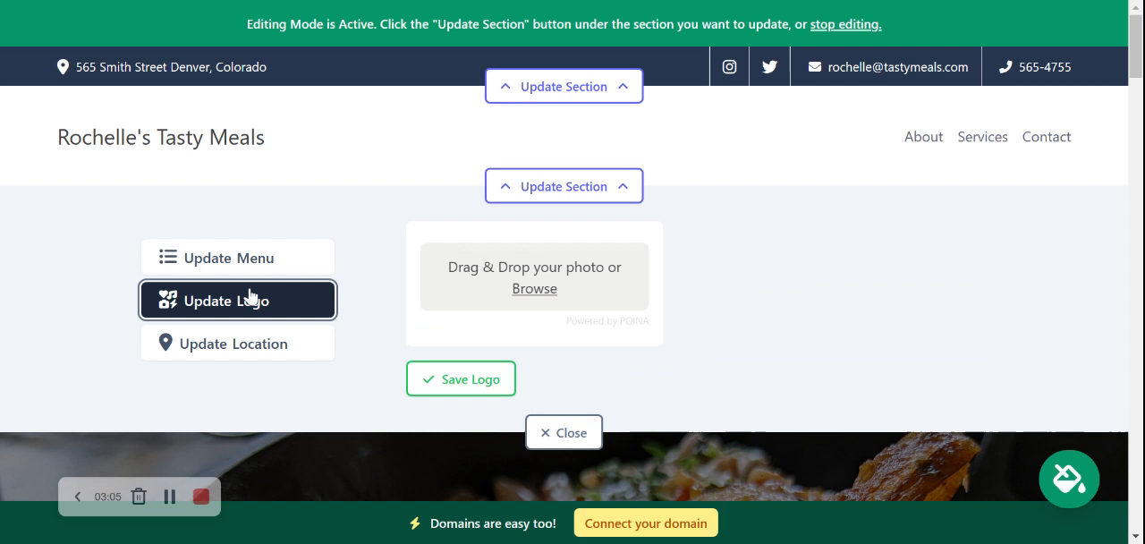
left_click(543, 290)
left_click(531, 294)
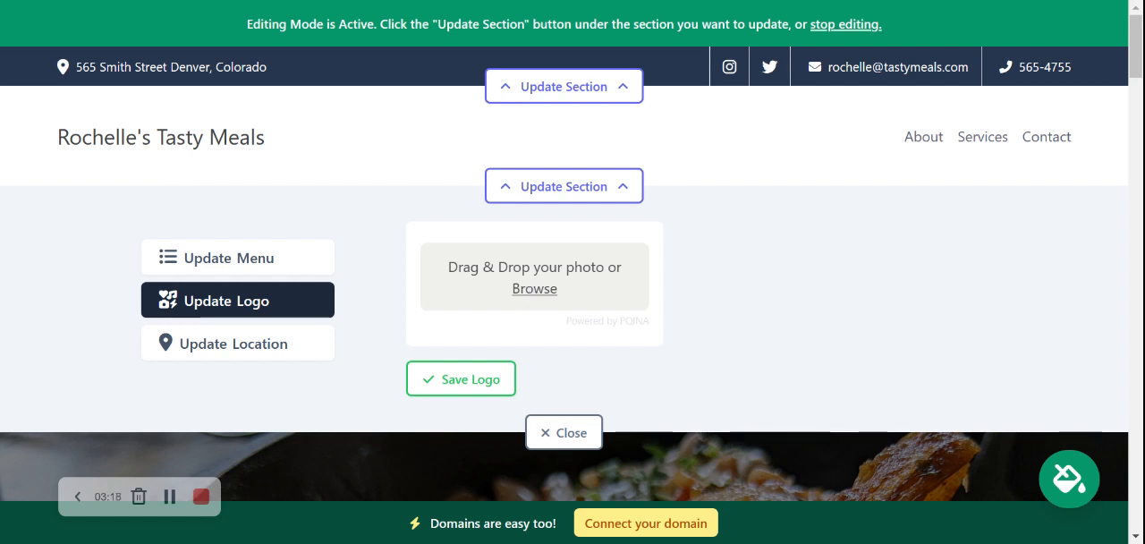
double_click(656, 173)
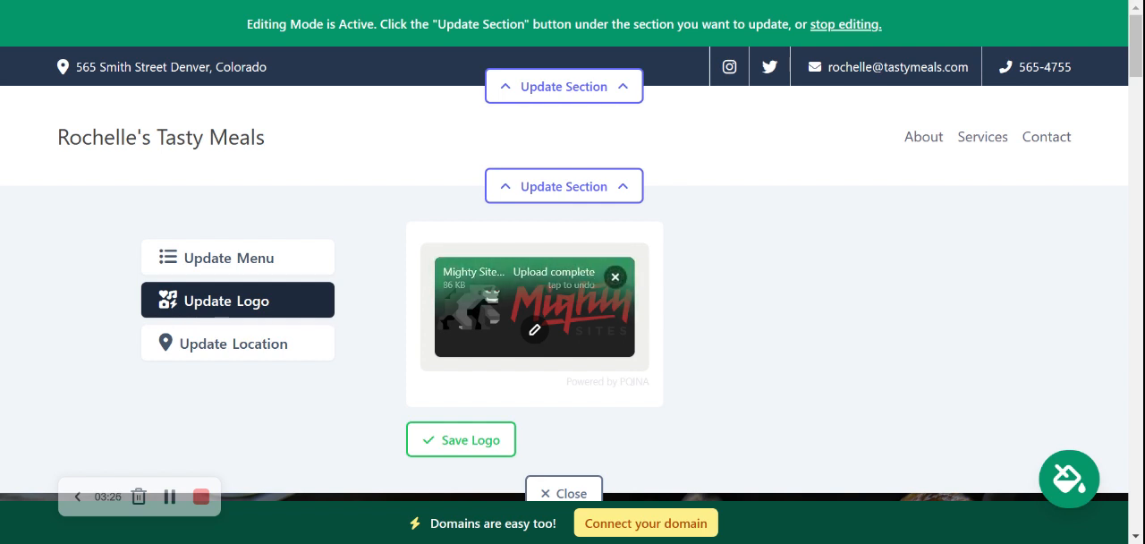
left_click(464, 450)
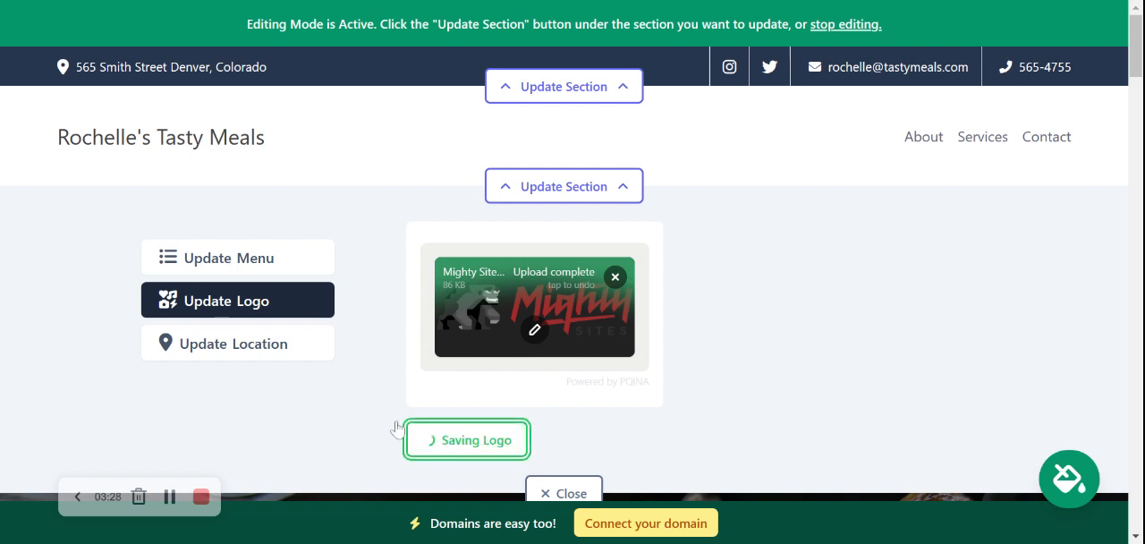
Step: Make the header logo bigger and close the header section's editor
left_click(706, 344)
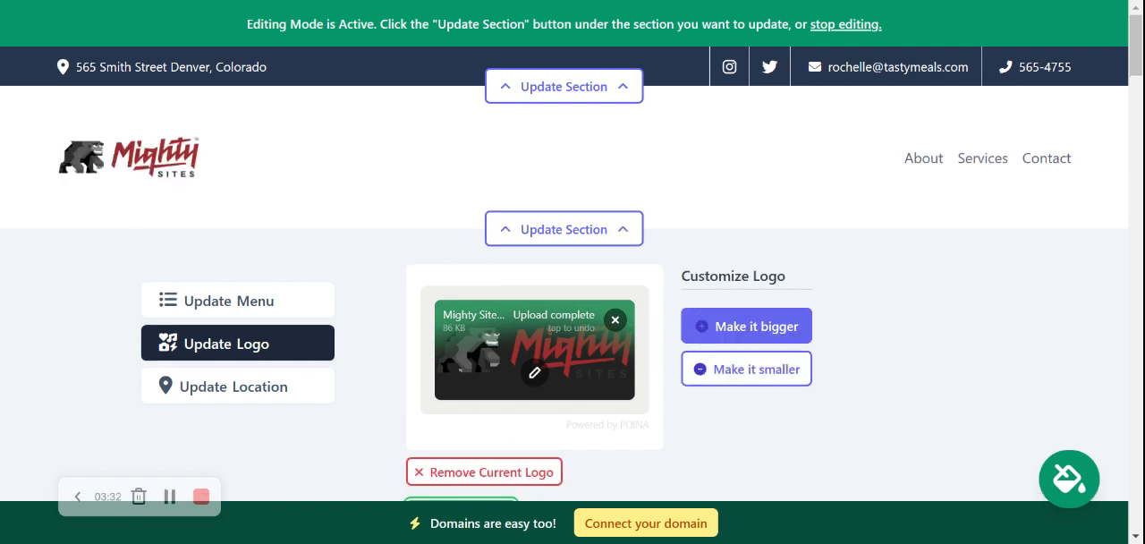
left_click(706, 339)
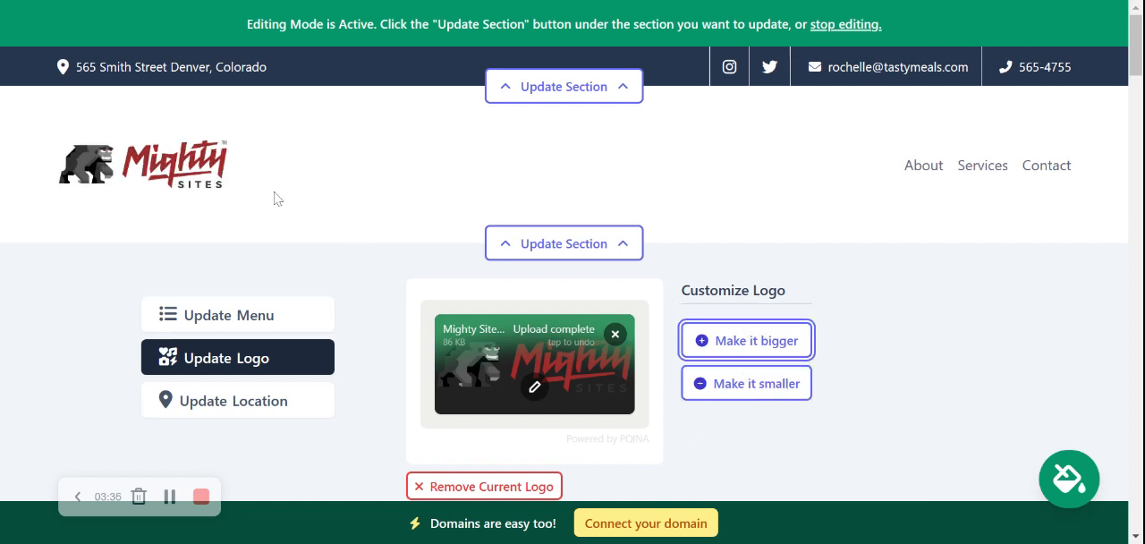
scroll(590, 380, "down", 2)
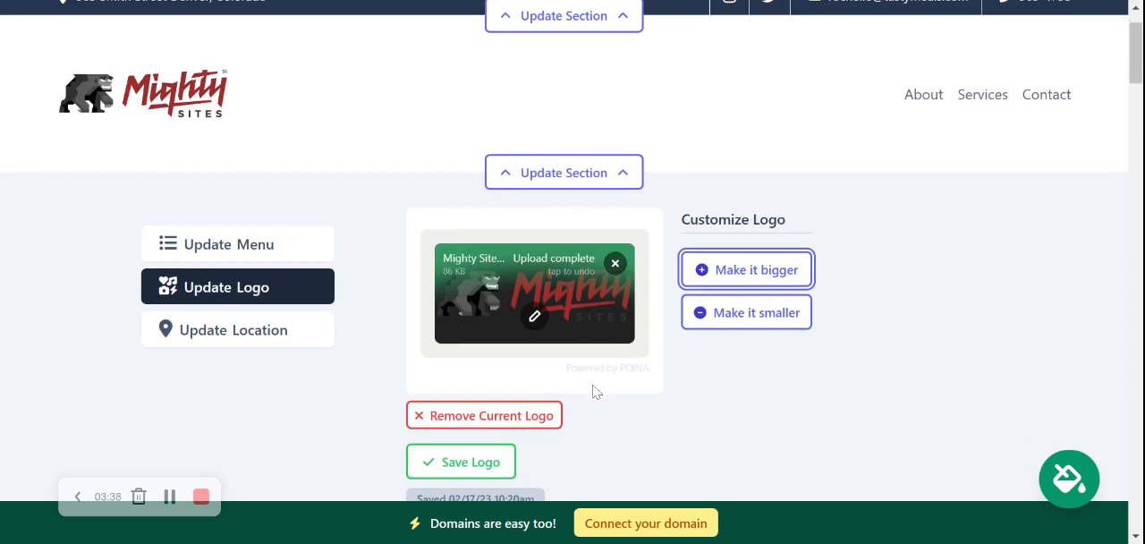
left_click(461, 396)
left_click(559, 478)
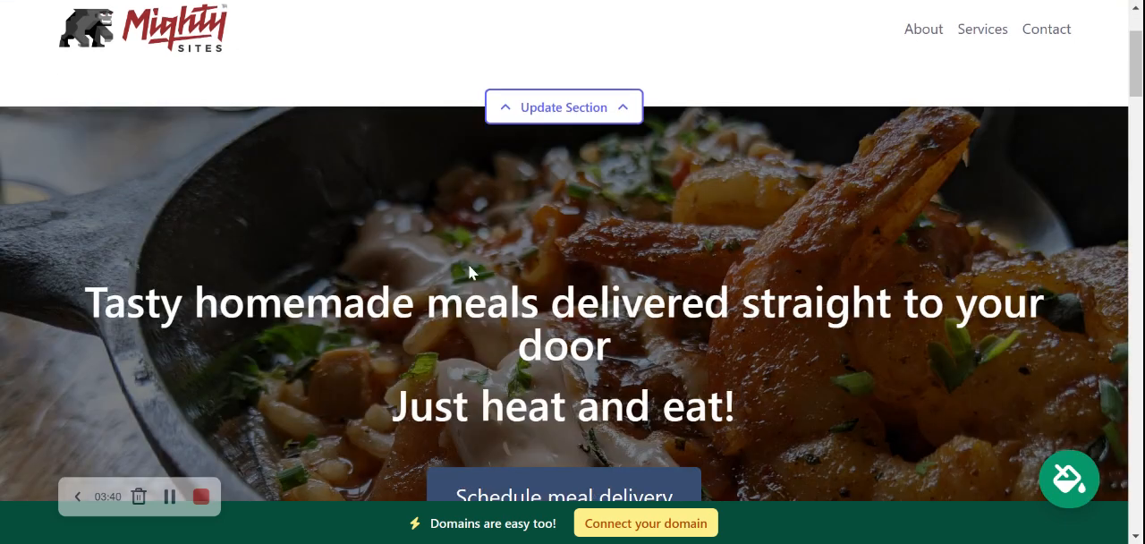
Step: Open the site's theme chooser, preview the teal theme and browse to the last set of themes
scroll(447, 230, "up", 2)
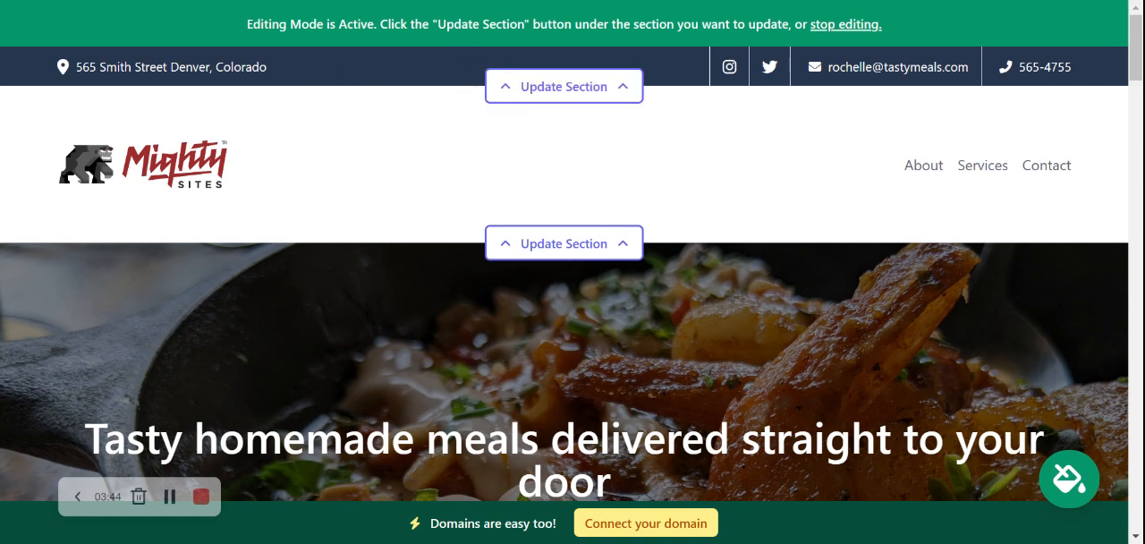
scroll(379, 90, "down", 5)
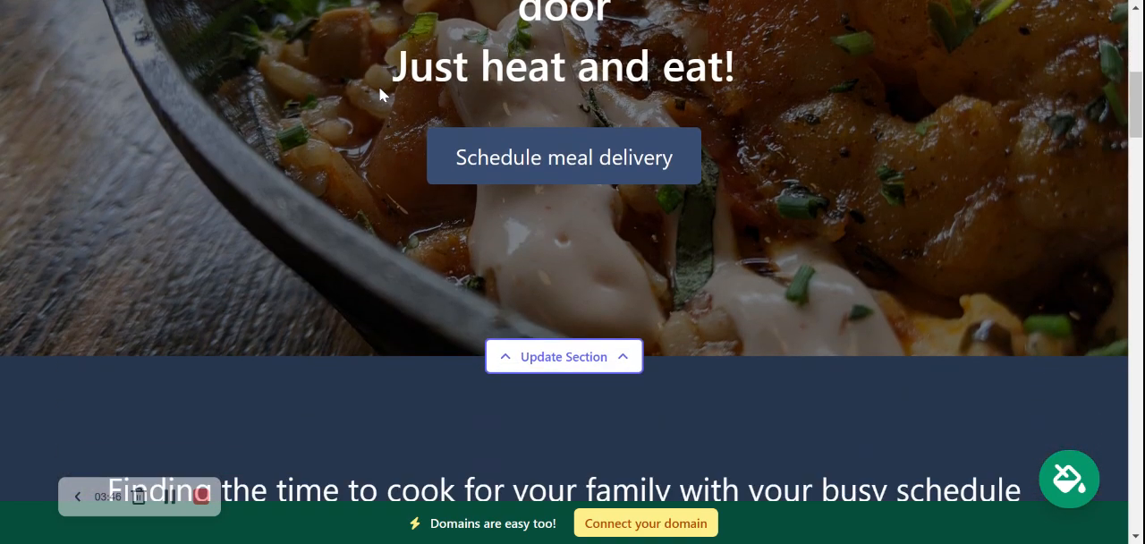
scroll(379, 87, "down", 3)
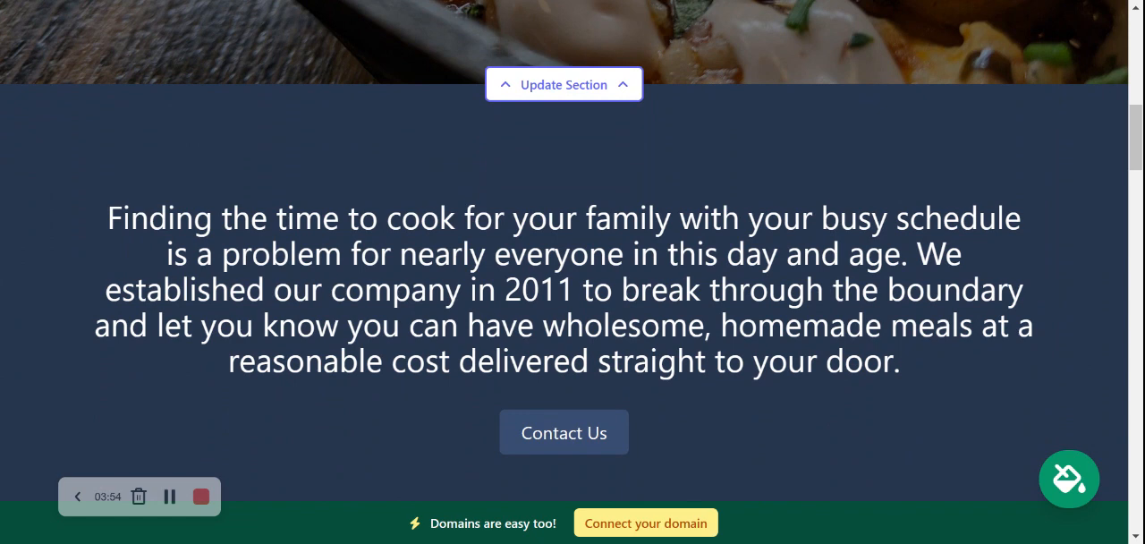
scroll(564, 250, "up", 8)
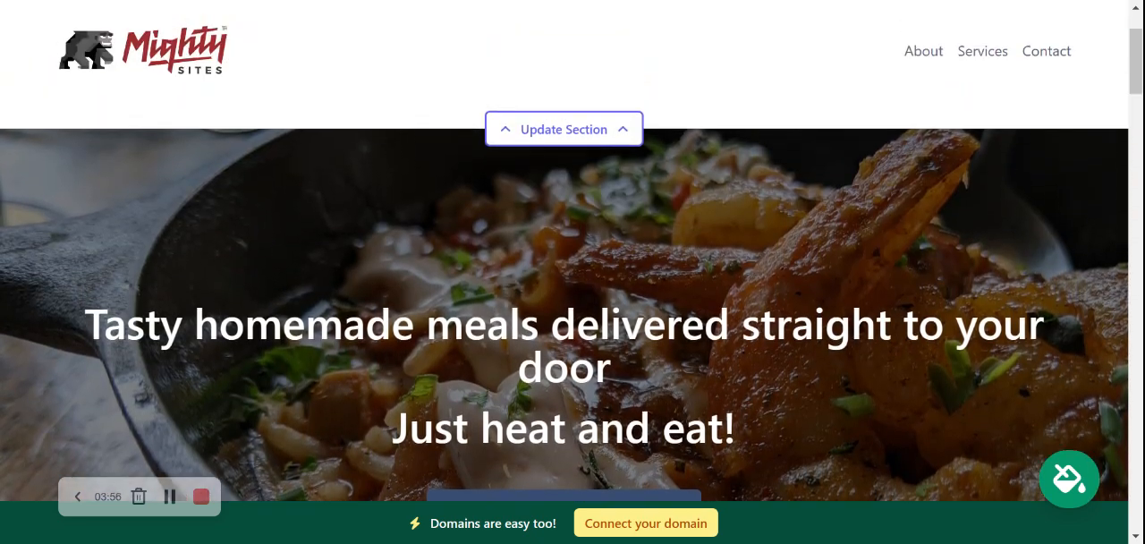
scroll(563, 269, "up", 2)
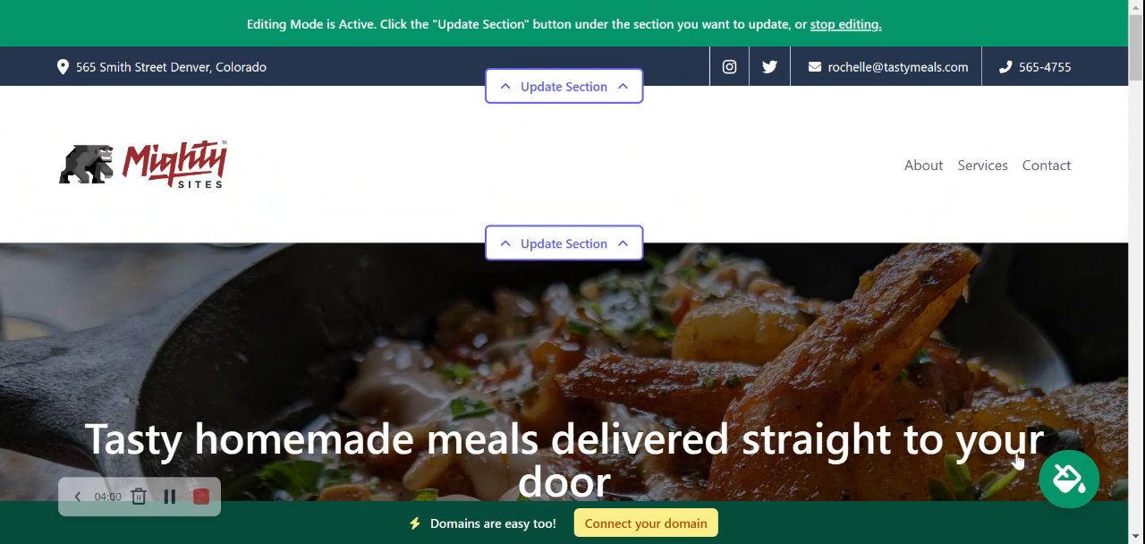
left_click(1080, 489)
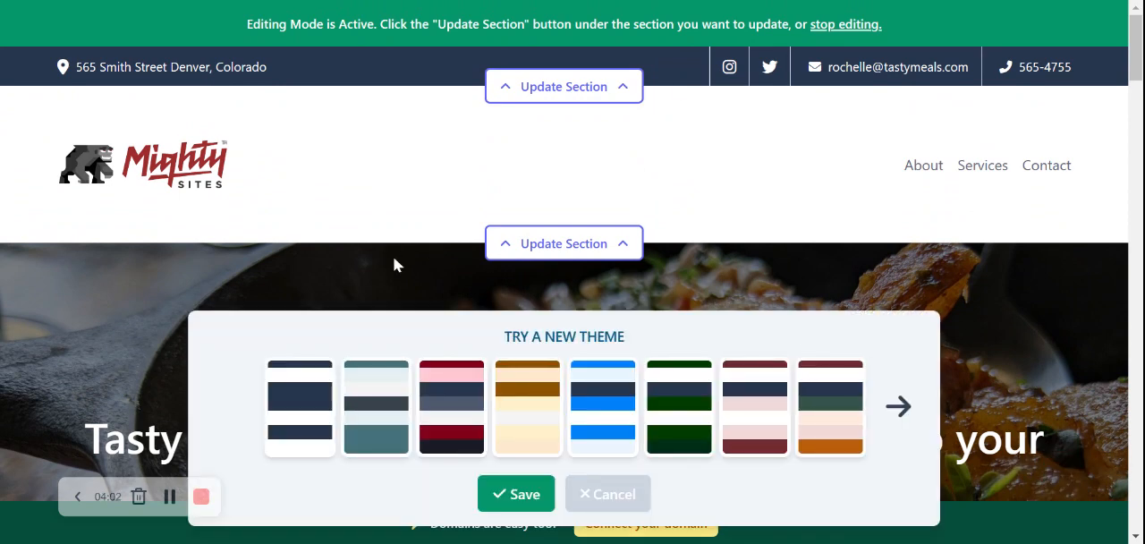
left_click(378, 404)
left_click(906, 407)
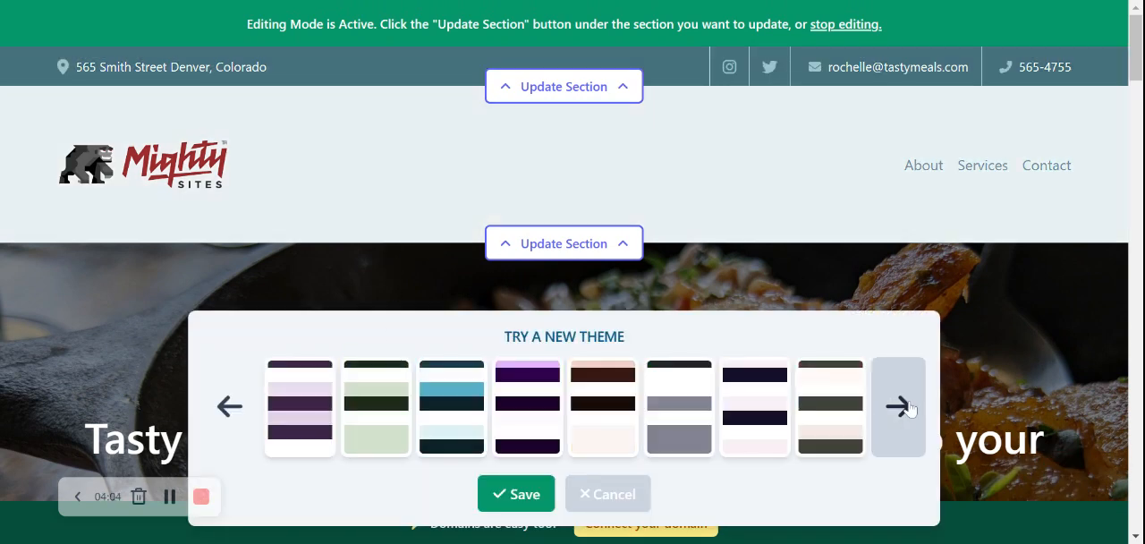
left_click(906, 407)
left_click(906, 407)
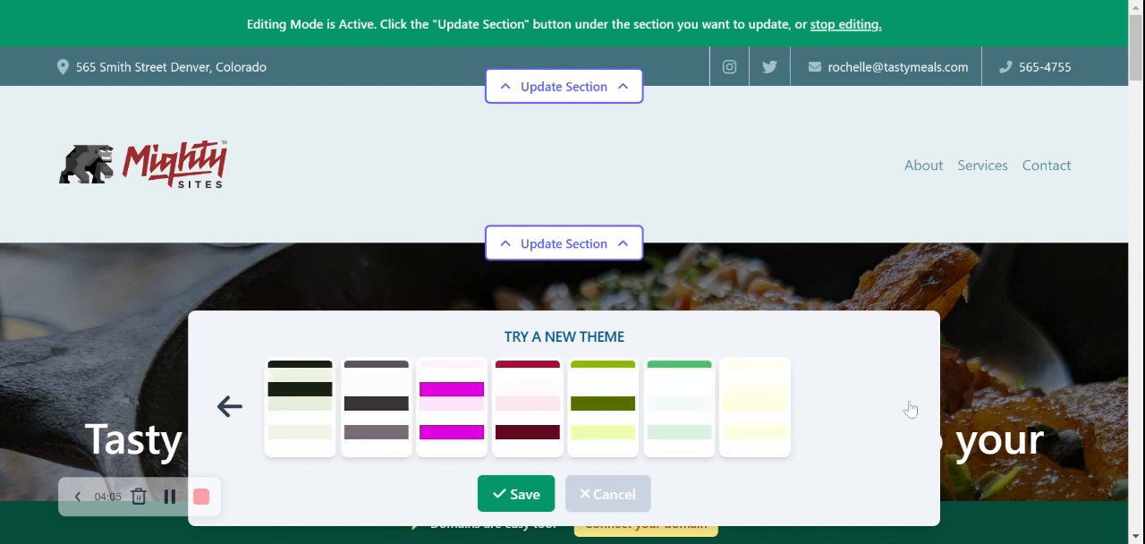
Step: Preview the pale yellow, lime green and magenta themes on the site
left_click(763, 418)
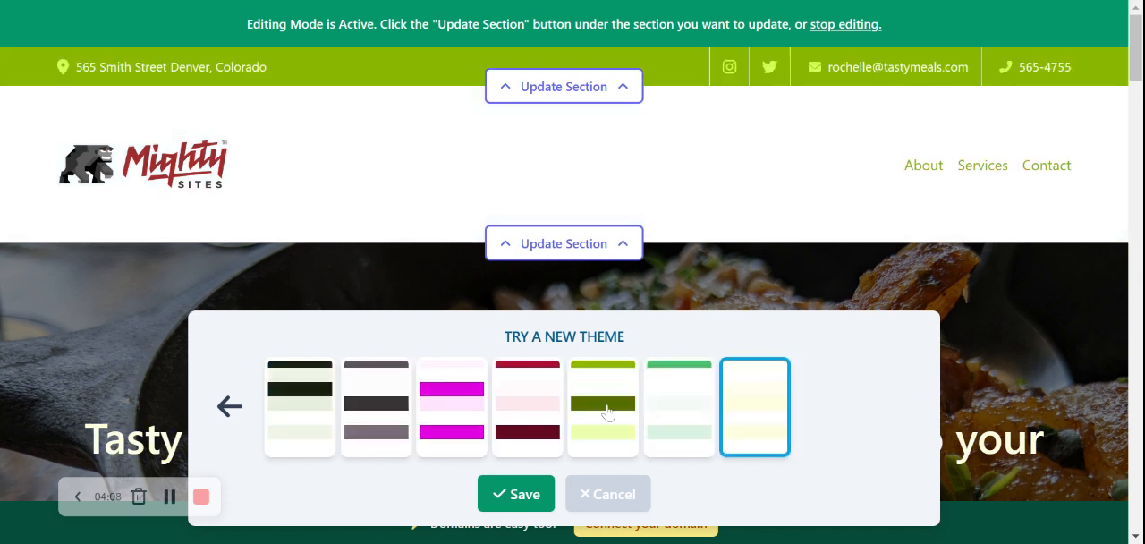
left_click(606, 411)
left_click(456, 419)
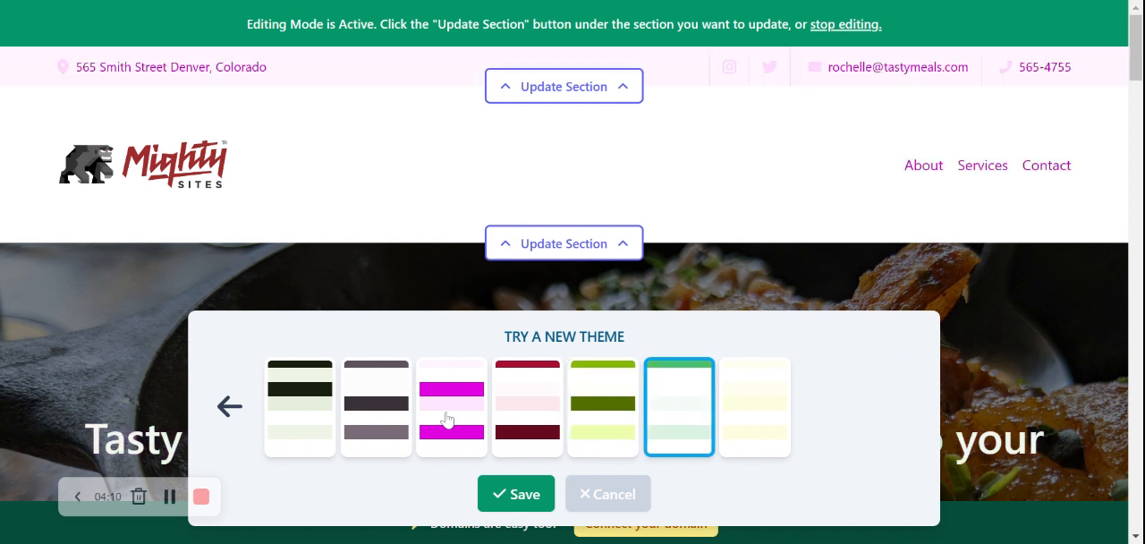
Step: Compare the grey theme with the dark green one, select the grey theme and save it
left_click(376, 403)
left_click(329, 405)
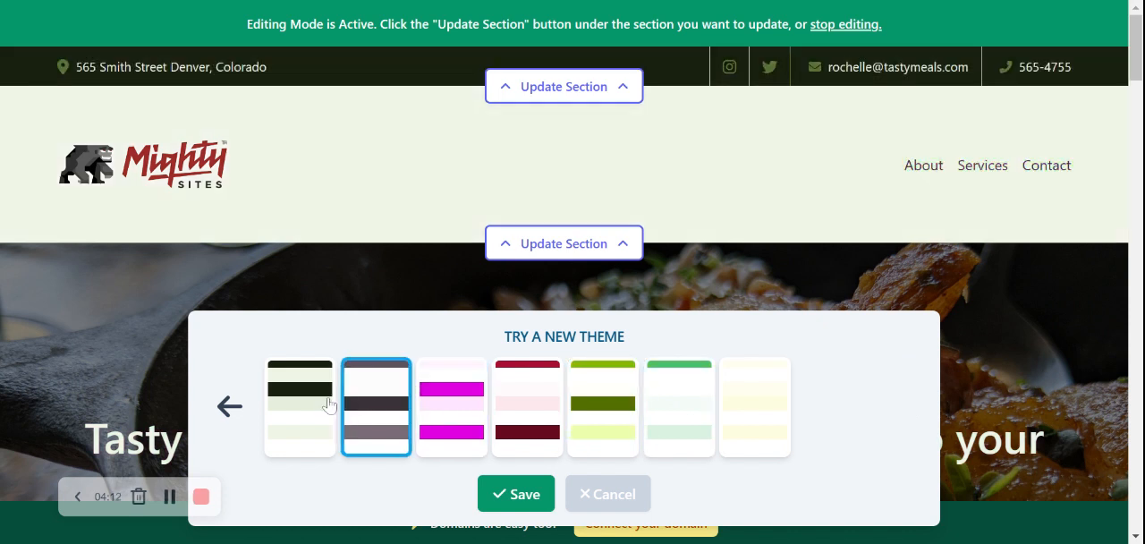
left_click(385, 405)
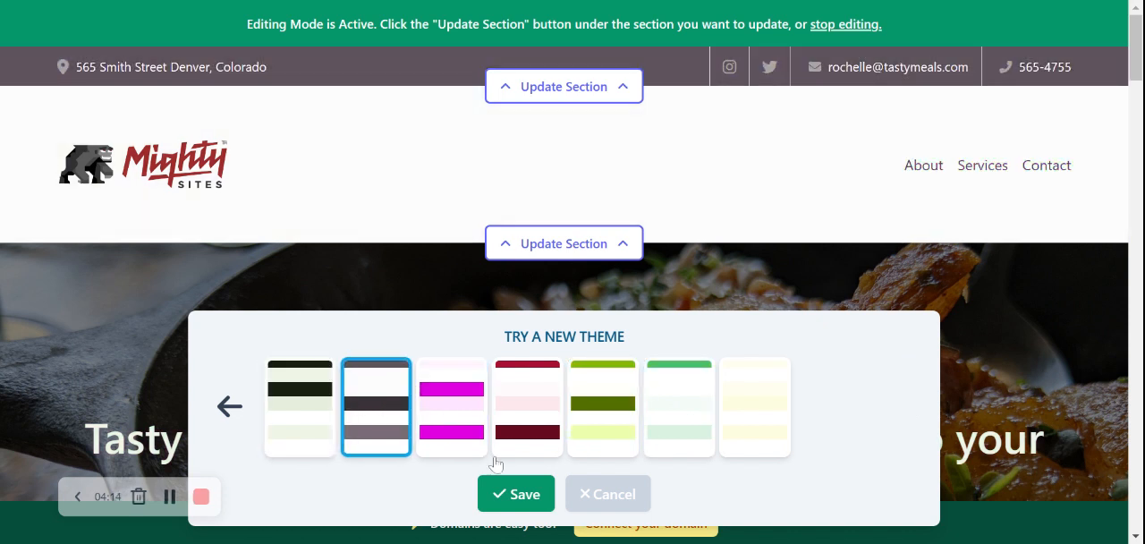
left_click(528, 493)
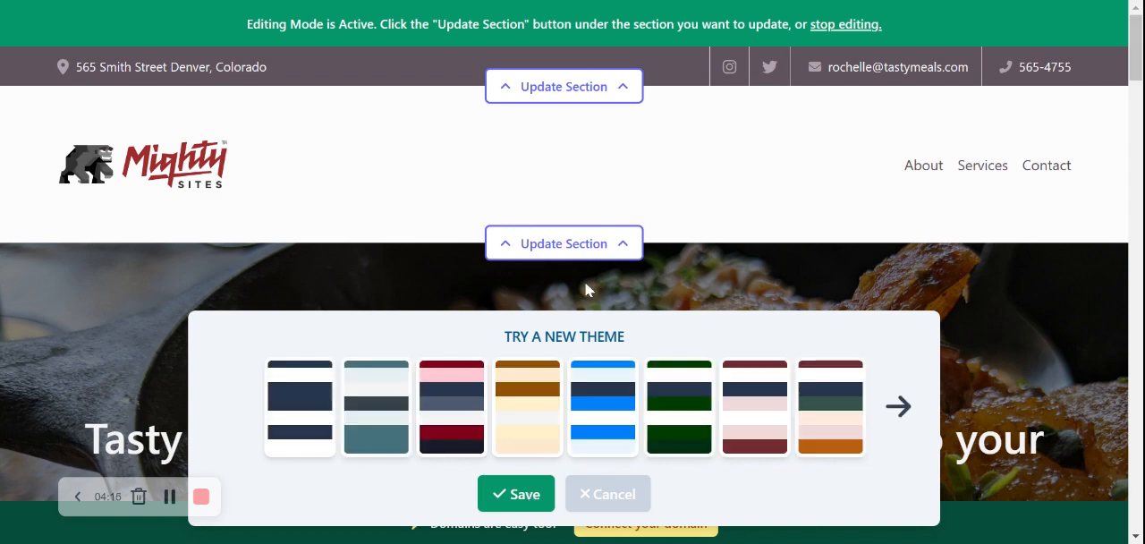
Step: Examine the hero banner's headline and button and the introduction section in the new theme
scroll(733, 308, "down", 1)
scroll(735, 307, "down", 10)
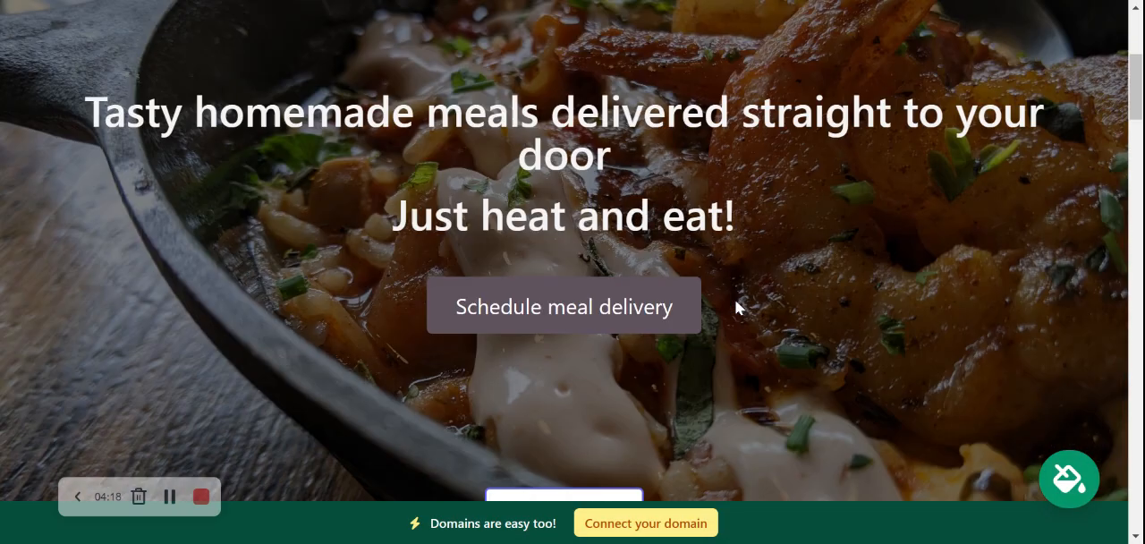
scroll(735, 306, "up", 12)
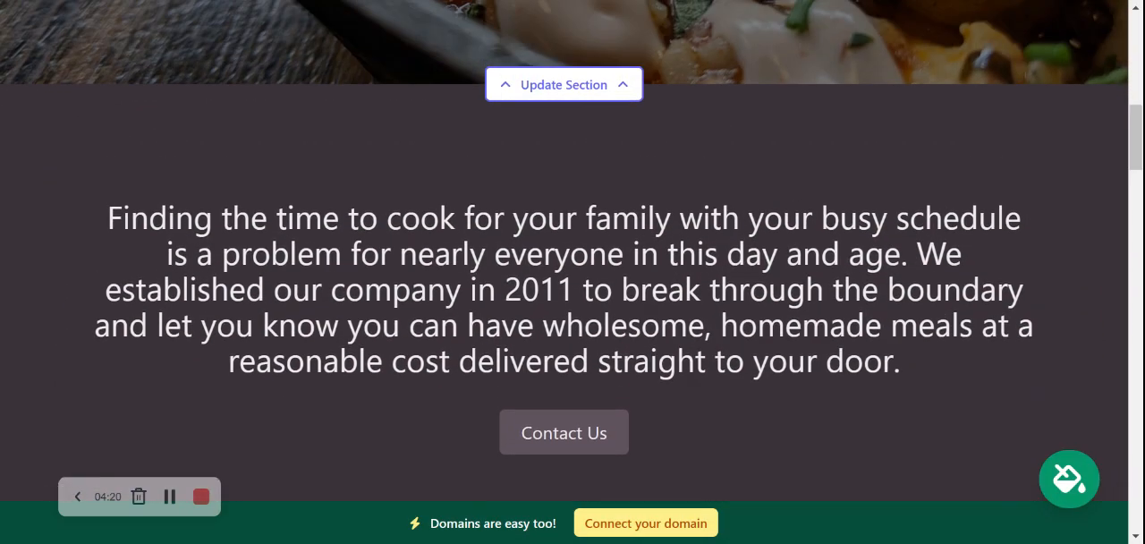
scroll(512, 269, "down", 7)
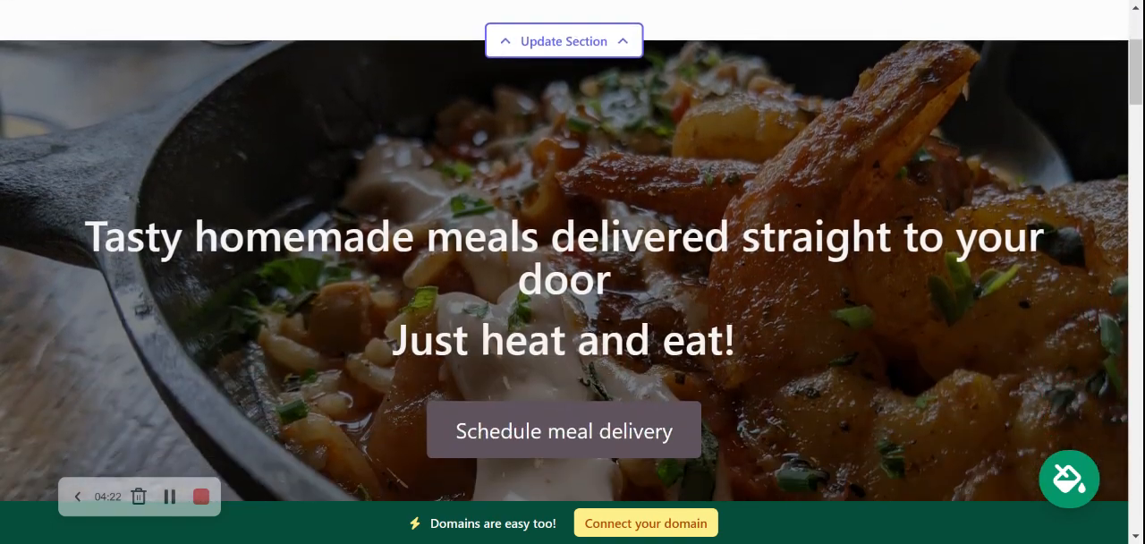
scroll(606, 206, "up", 3)
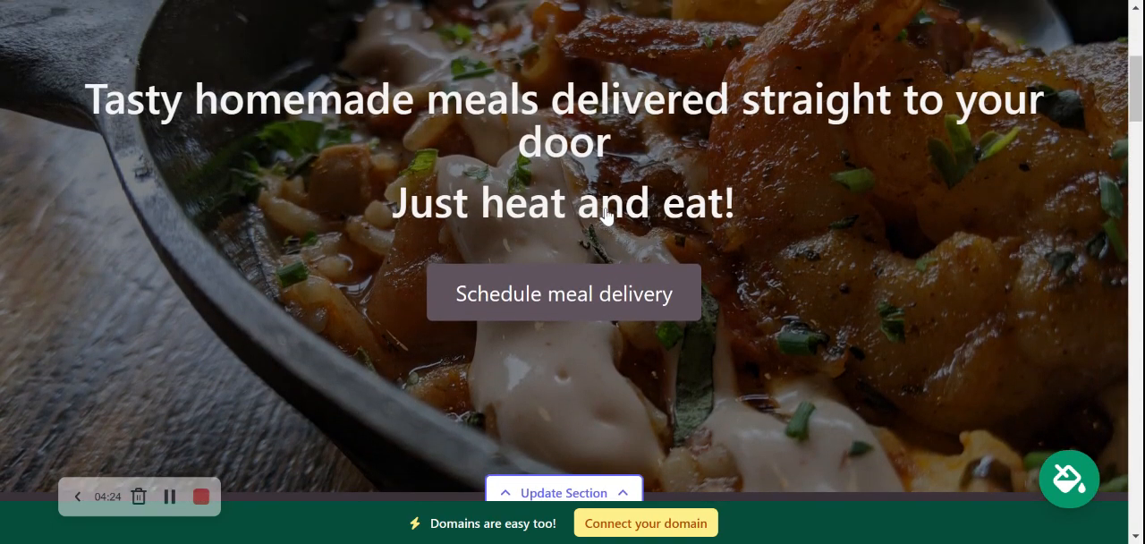
left_click_drag(85, 94, 811, 211)
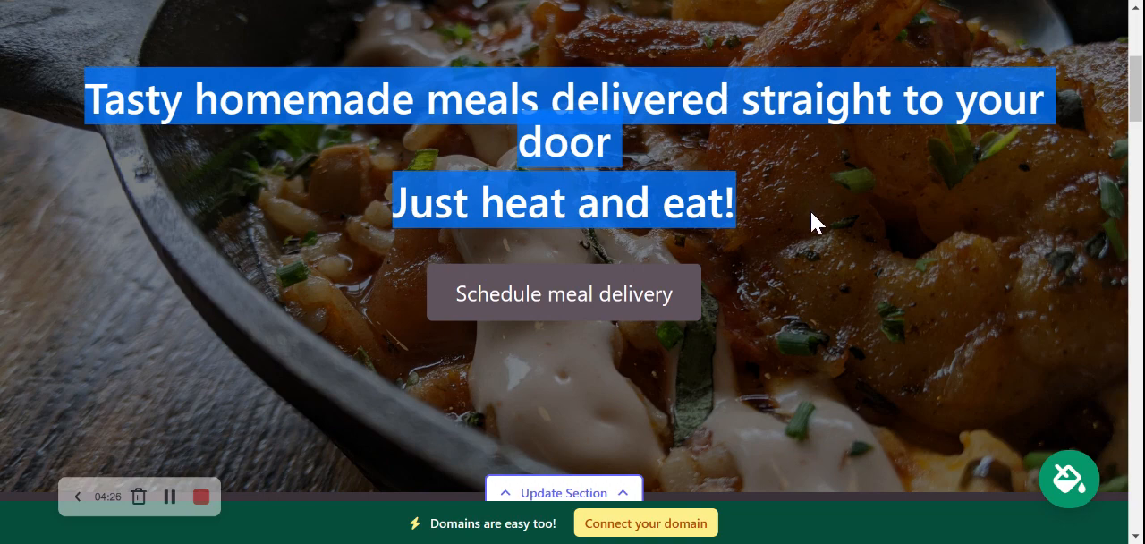
left_click(263, 256)
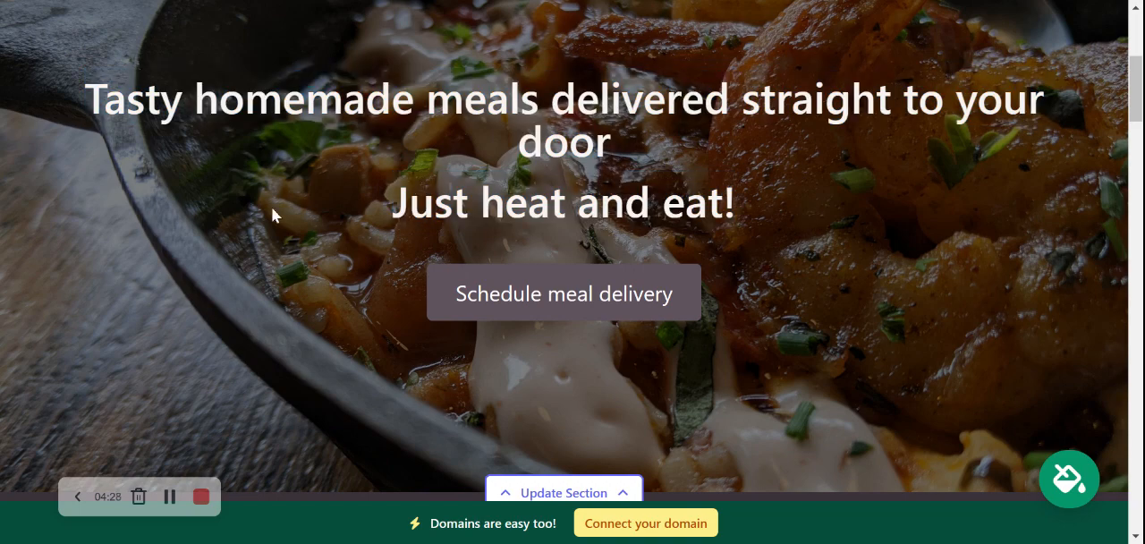
scroll(255, 322, "down", 2)
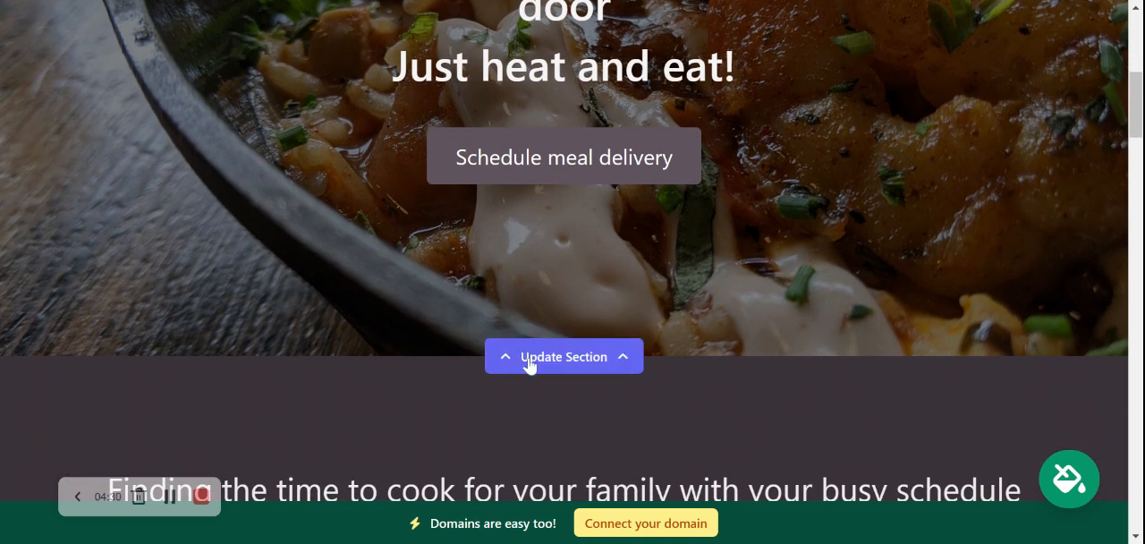
Step: Open the hero banner's image options and browse the photo library's Meal Delivery photos
left_click(529, 364)
scroll(274, 215, "down", 2)
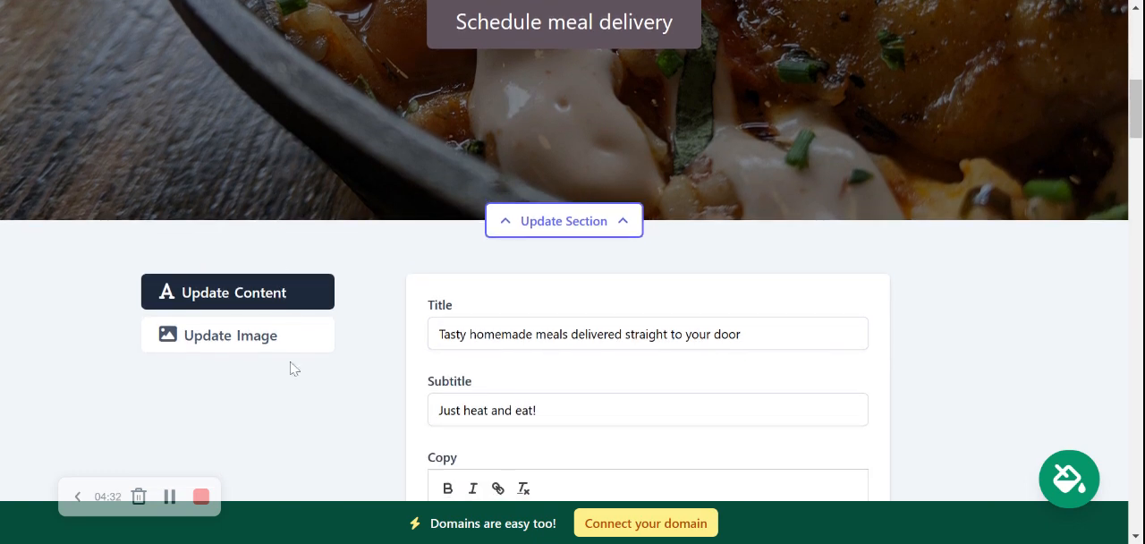
left_click(235, 337)
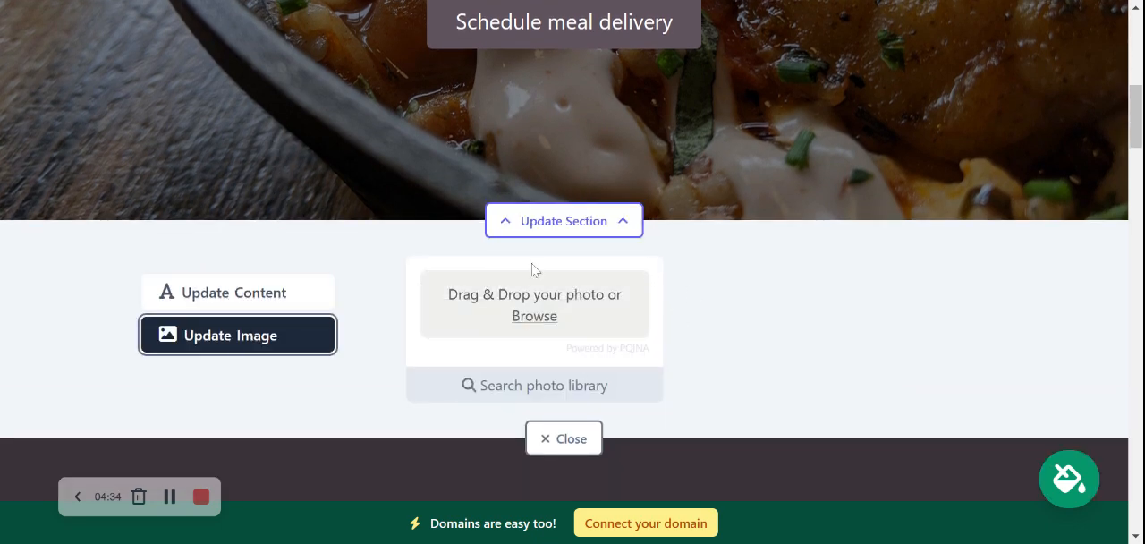
left_click(558, 383)
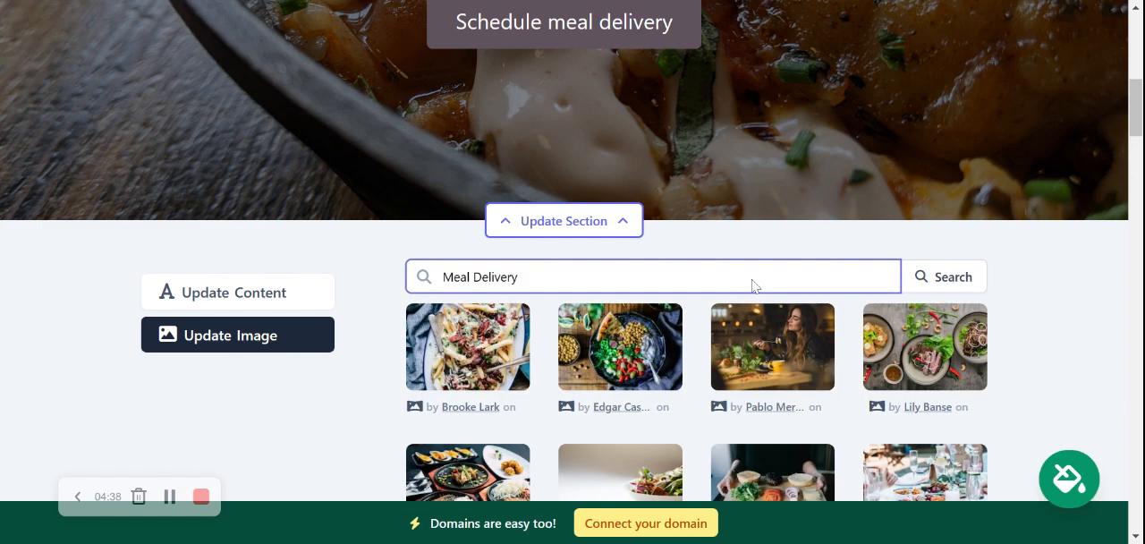
left_click(1052, 365)
scroll(1051, 361, "down", 3)
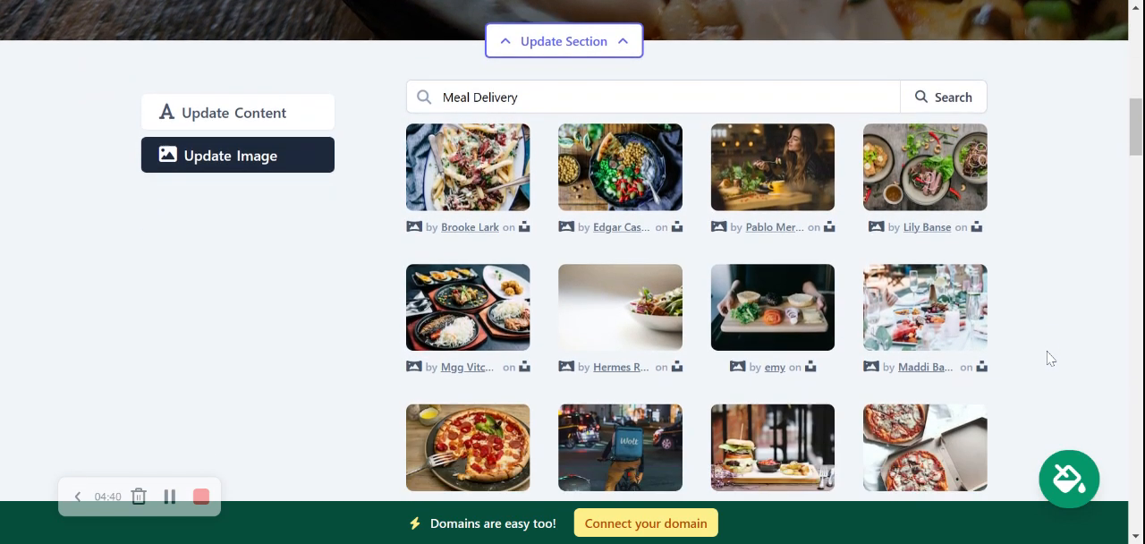
scroll(1049, 358, "up", 2)
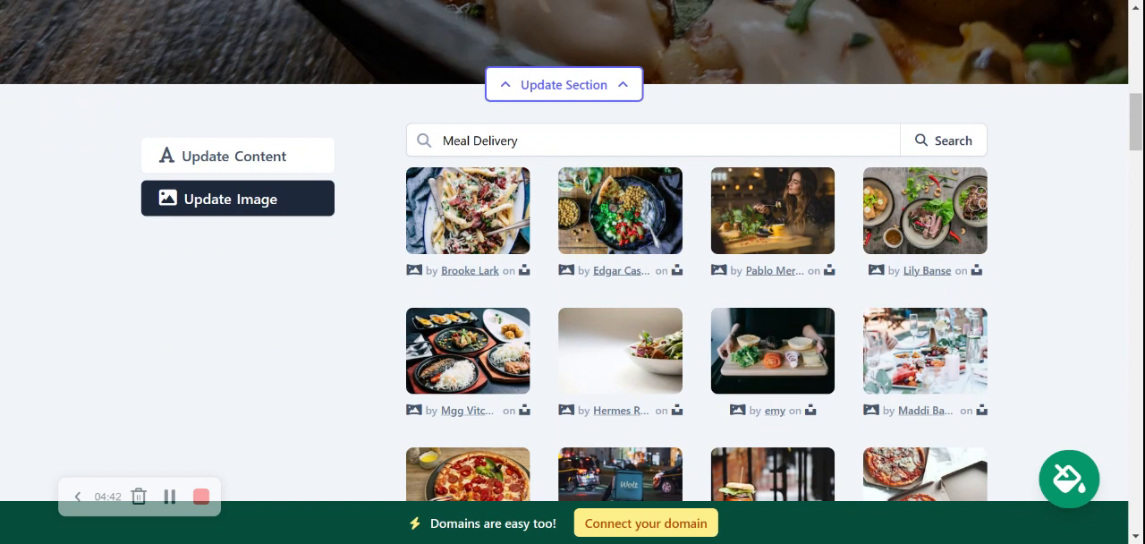
Step: Search the photo library for "microwave meal" and browse the first two pages of results
double_click(516, 141)
key("ctrl+shift+Left")
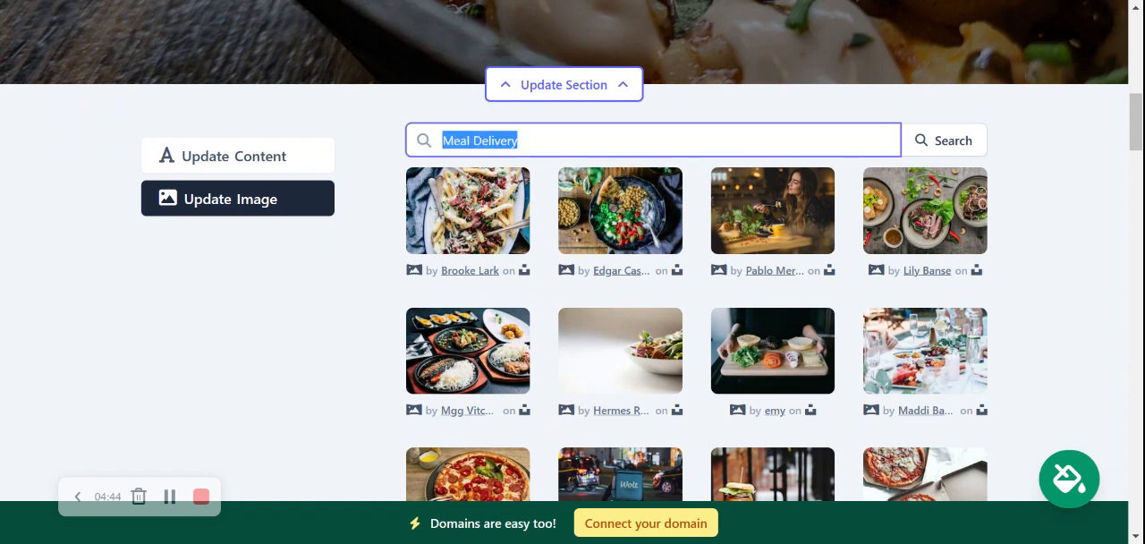
type("microwave meal")
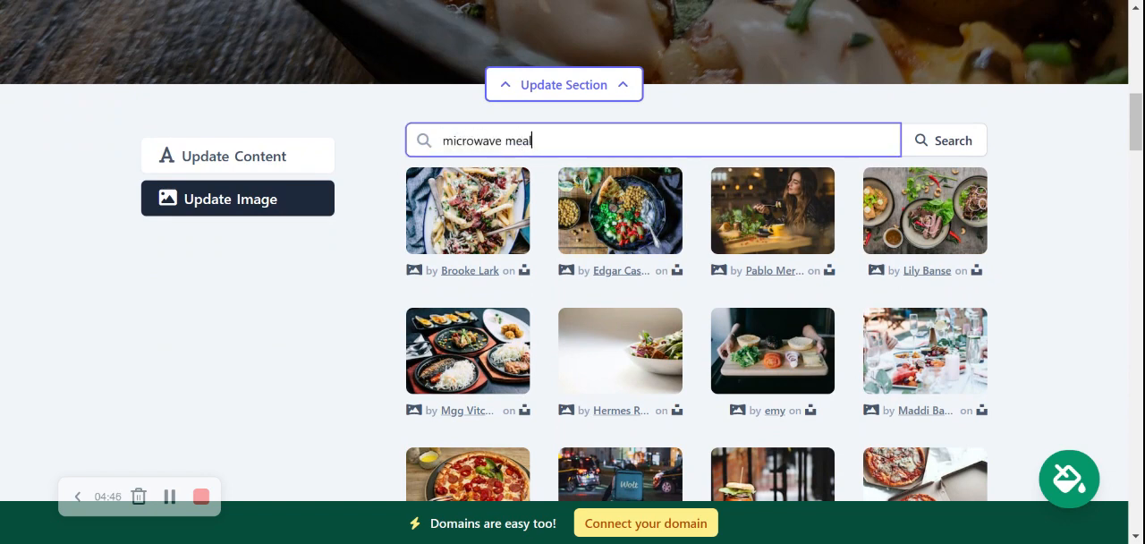
left_click(948, 142)
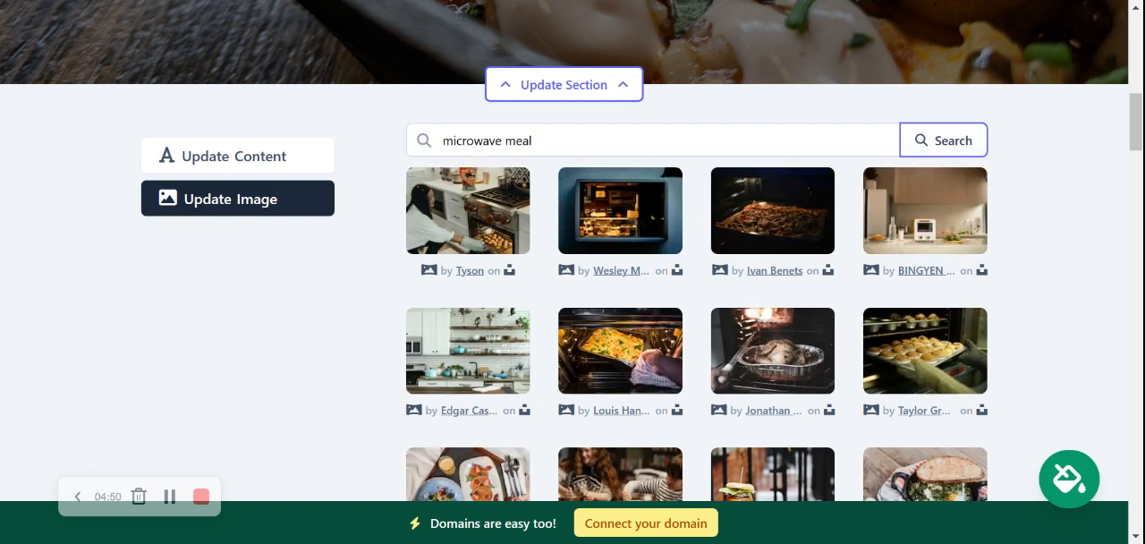
scroll(866, 423, "down", 2)
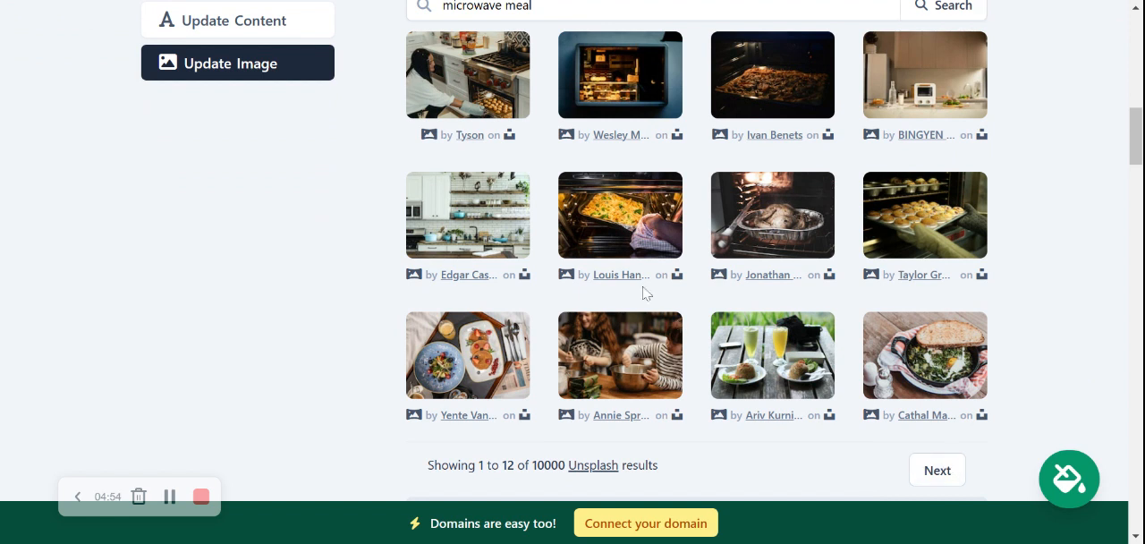
left_click(929, 476)
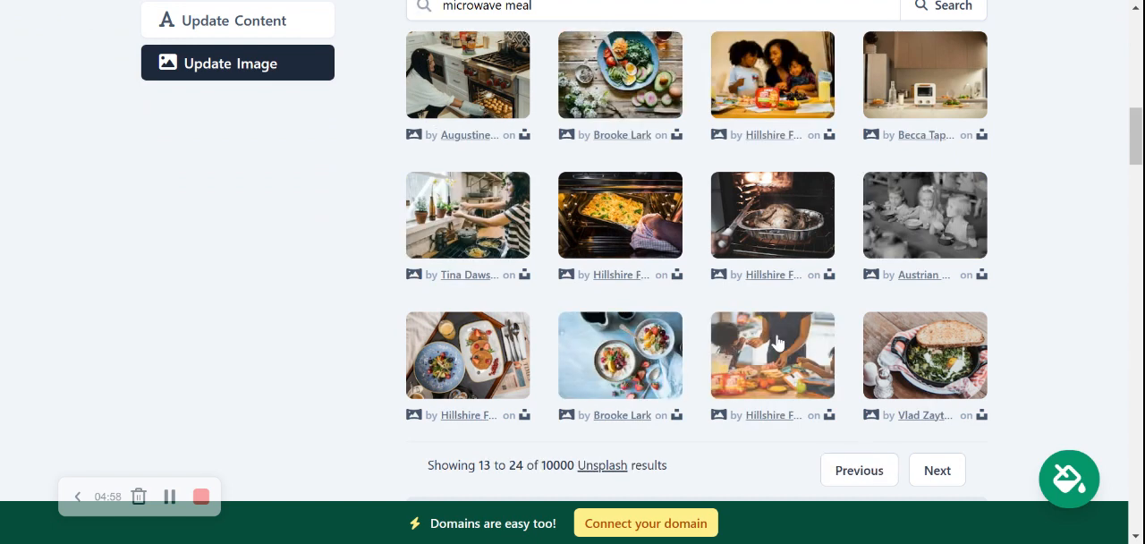
key("Page_Up")
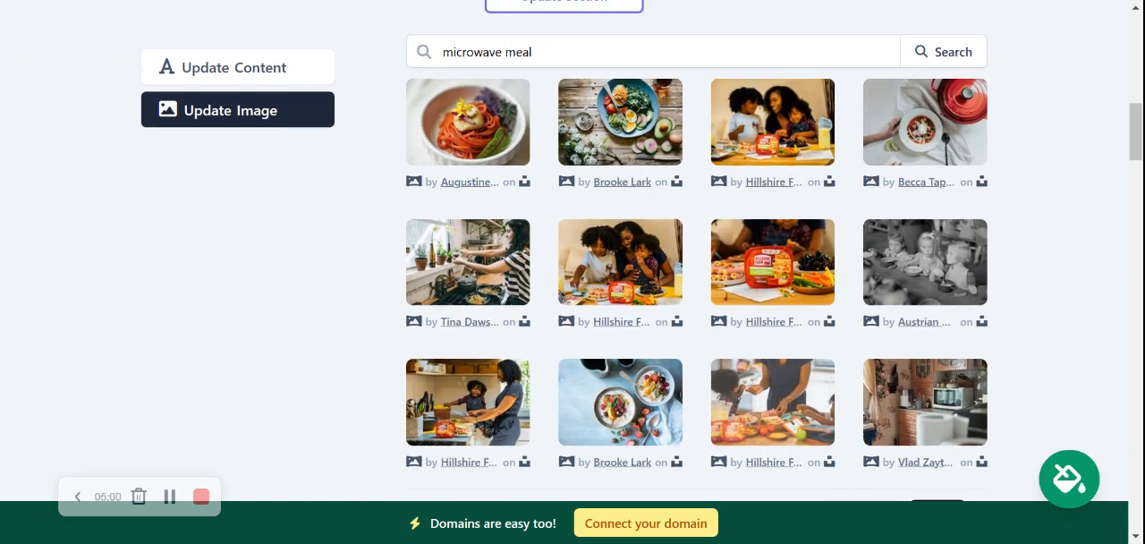
key("Page_Down")
left_click(859, 470)
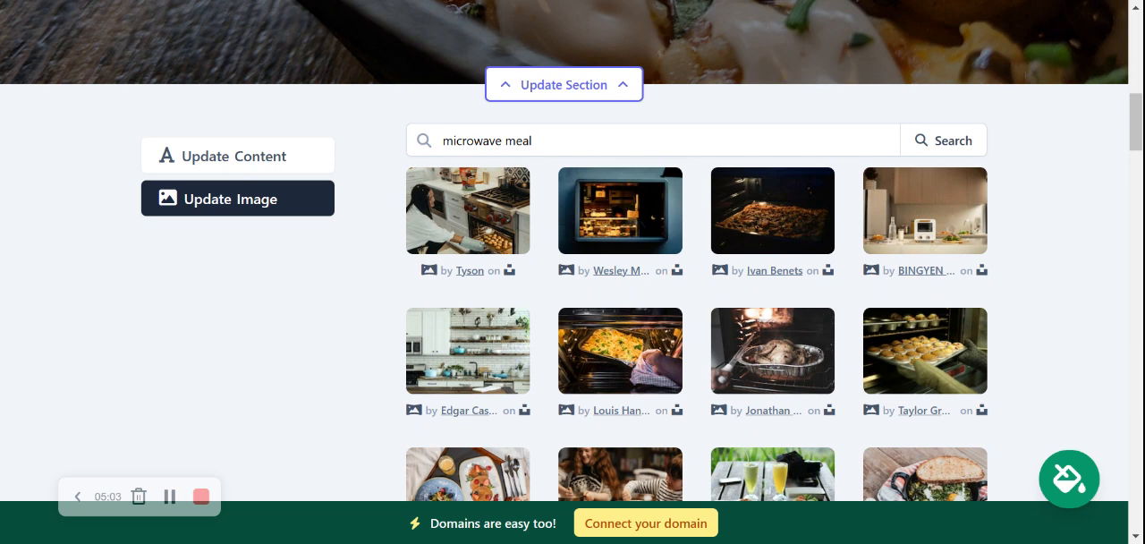
Step: Search the photo library for "macaroni cheese"
triple_click(519, 140)
type("macaron")
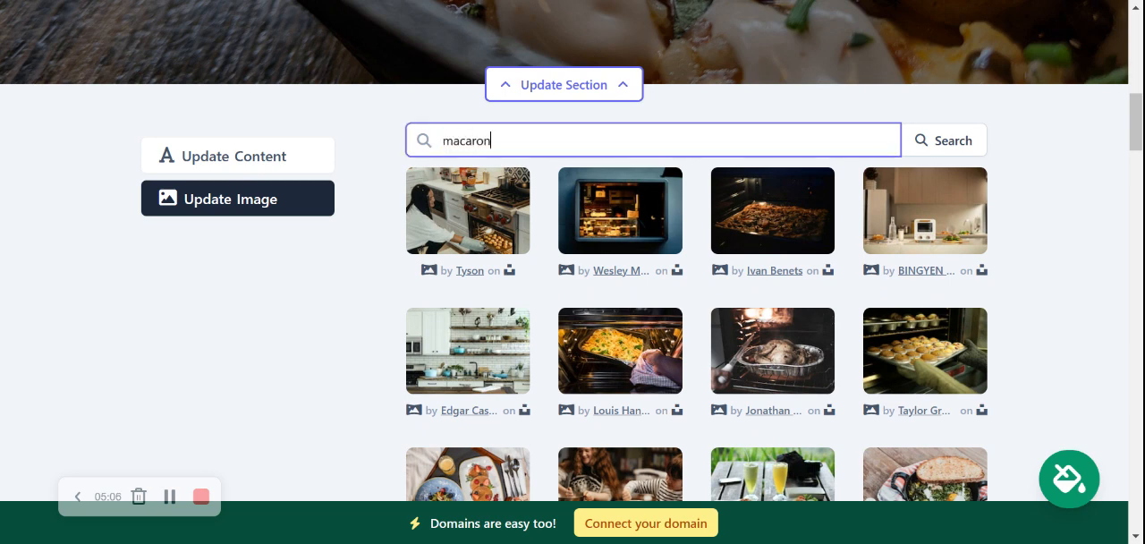
type("i cheese")
left_click(957, 146)
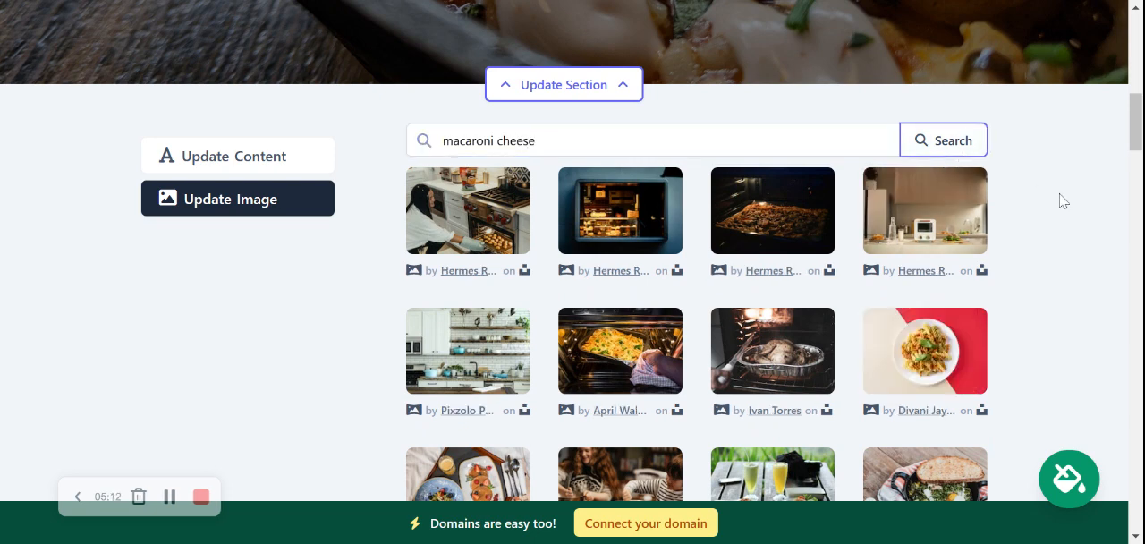
Step: Select the photo of the cheesy skillet dish with toast and save it as the hero banner's image
scroll(1060, 200, "down", 2)
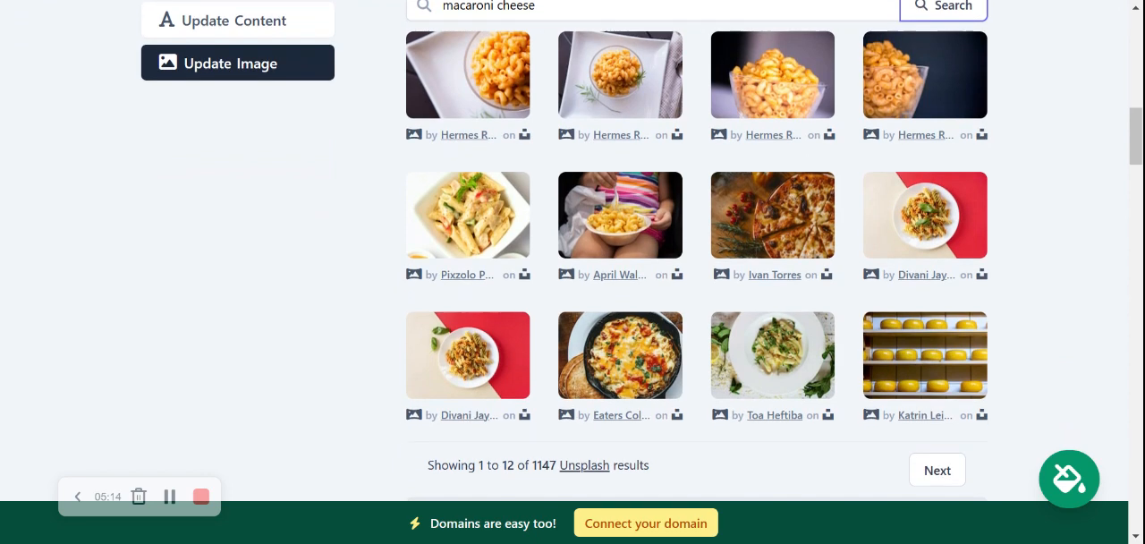
left_click(634, 368)
left_click(644, 390)
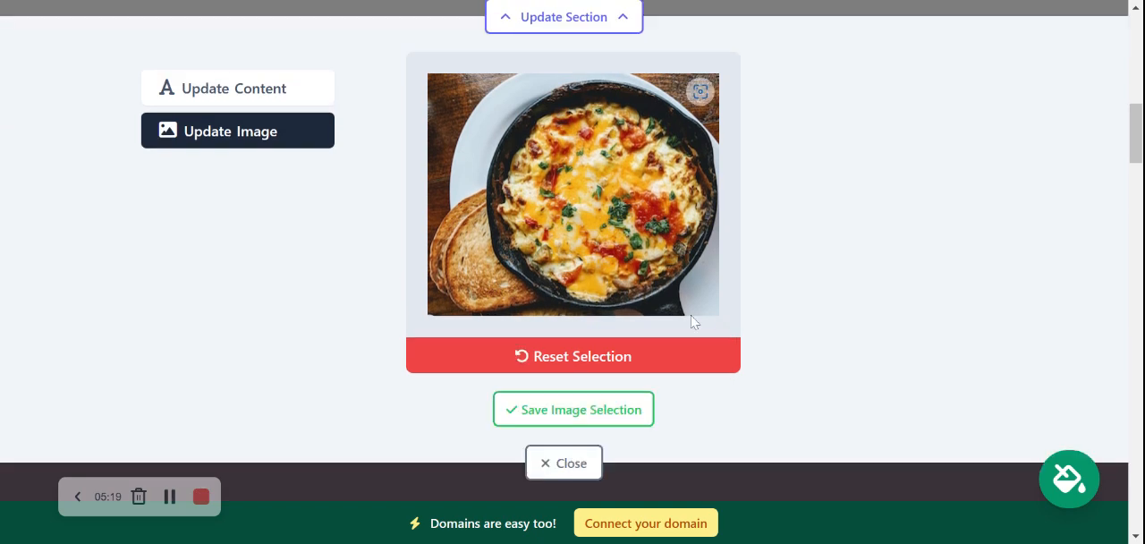
left_click(598, 408)
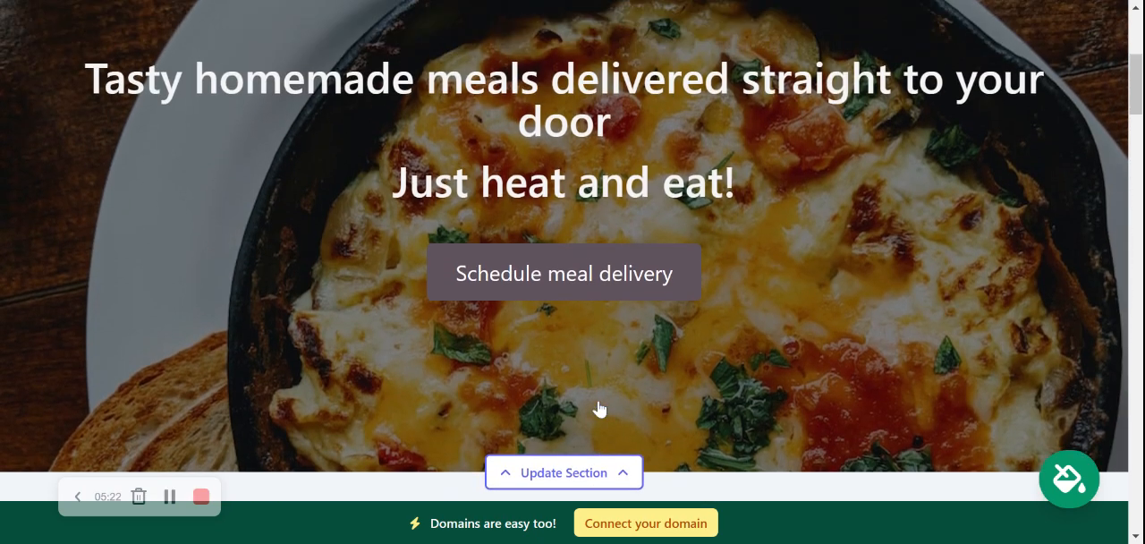
scroll(586, 416, "down", 8)
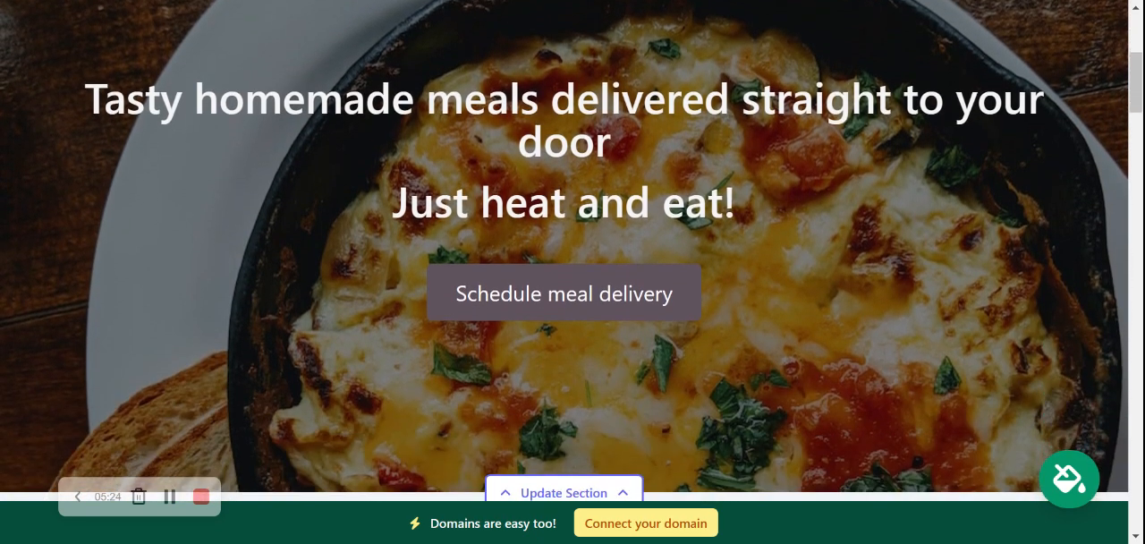
scroll(585, 416, "up", 1)
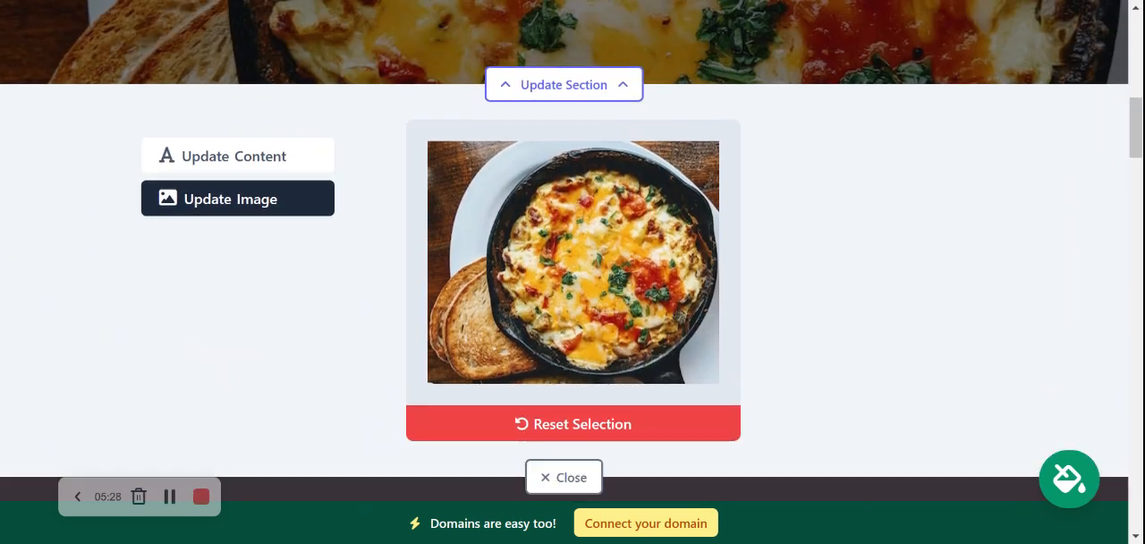
Step: Open the hero banner's content settings and change the button text to "Get in Touch"
left_click(249, 167)
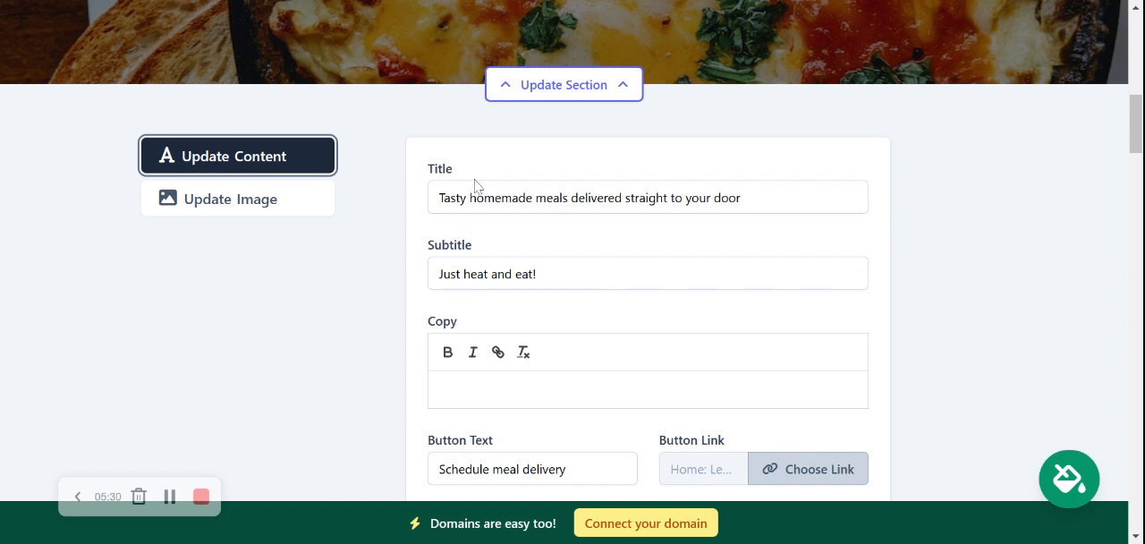
left_click_drag(417, 191, 546, 256)
left_click(539, 273)
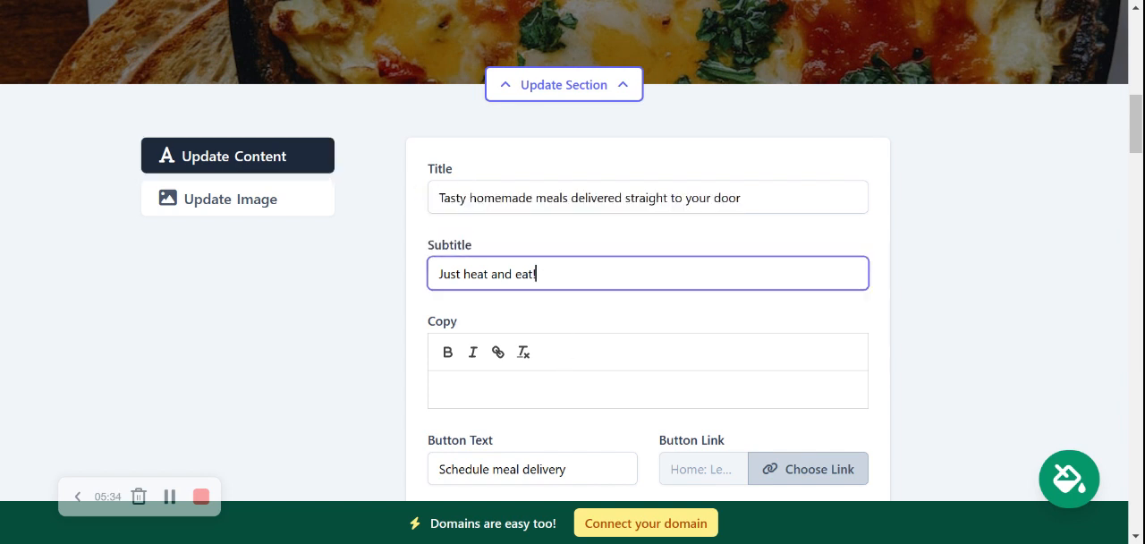
left_click(586, 431)
scroll(583, 429, "down", 1)
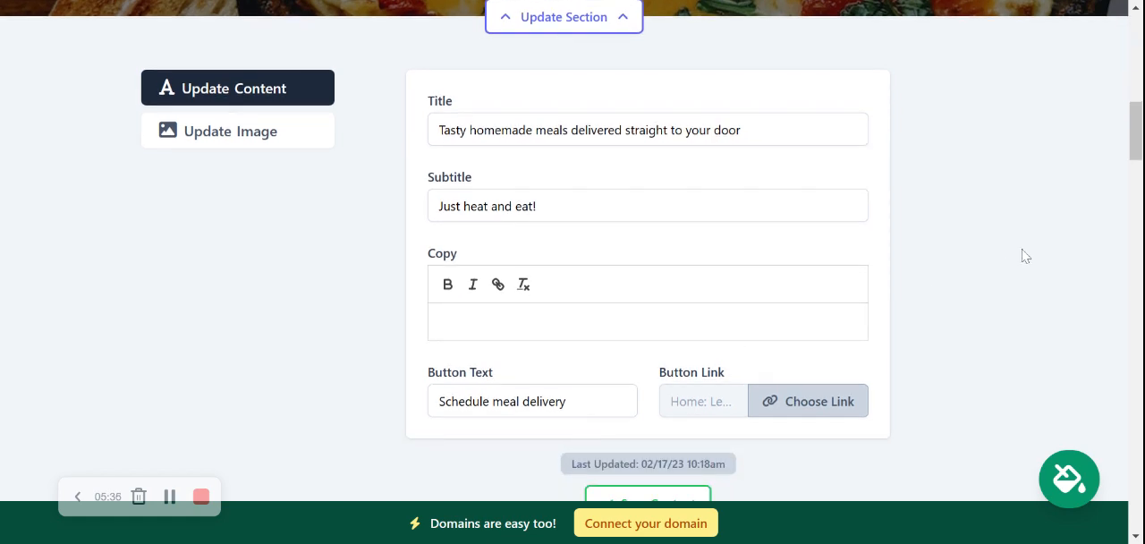
scroll(1058, 82, "up", 2)
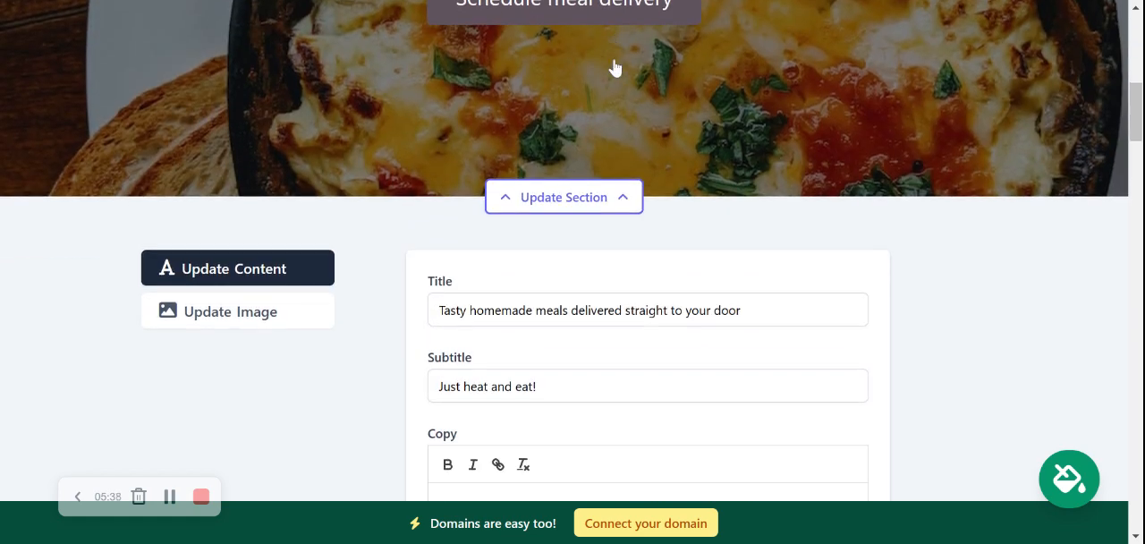
scroll(615, 68, "down", 4)
triple_click(500, 240)
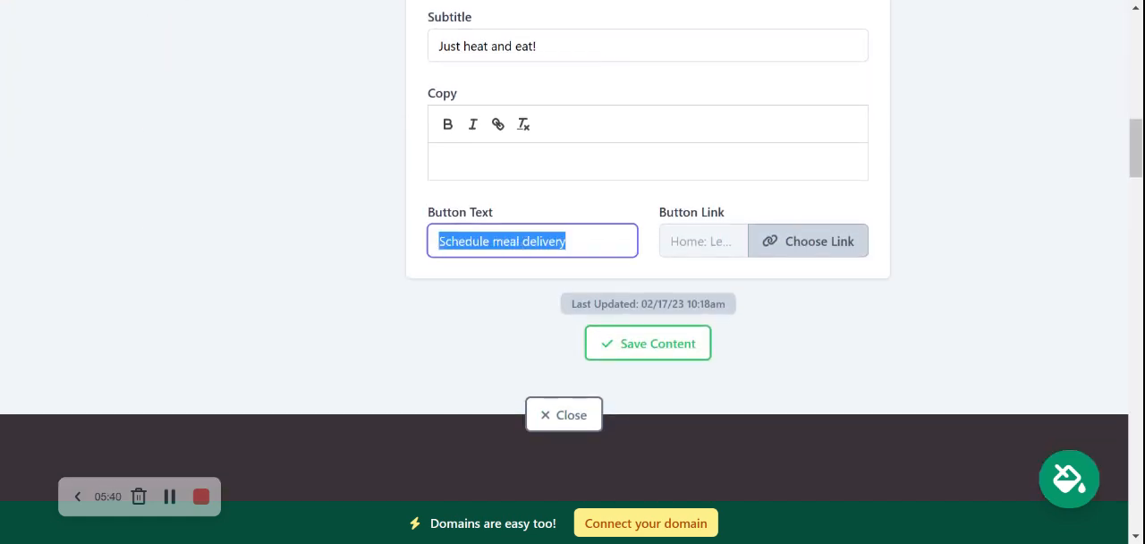
type("Get in Touch")
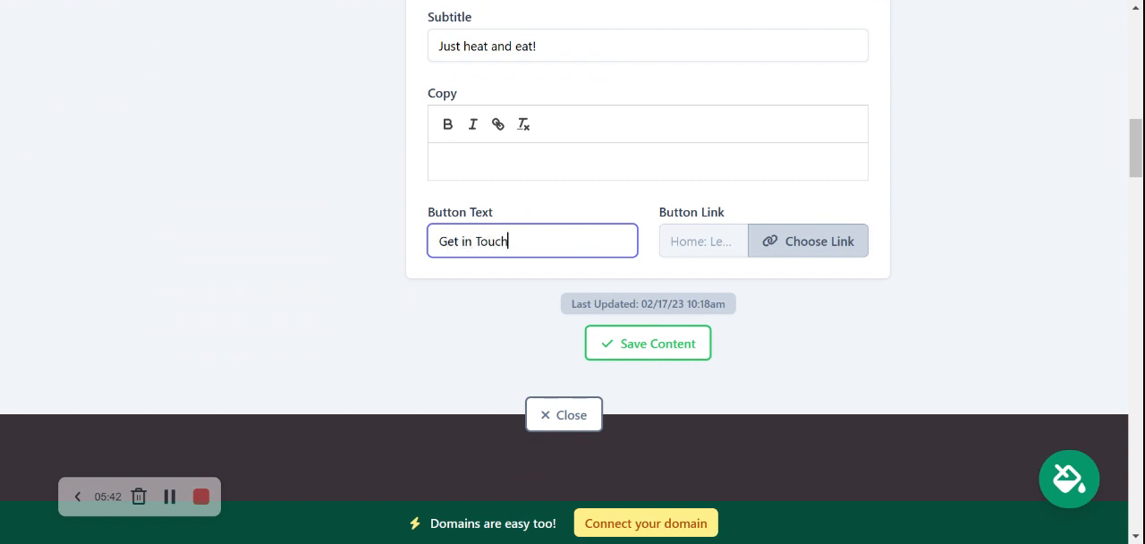
Step: Look through the hero button's link options for website locations and actions, and confirm the dialog with None as the action
left_click(787, 241)
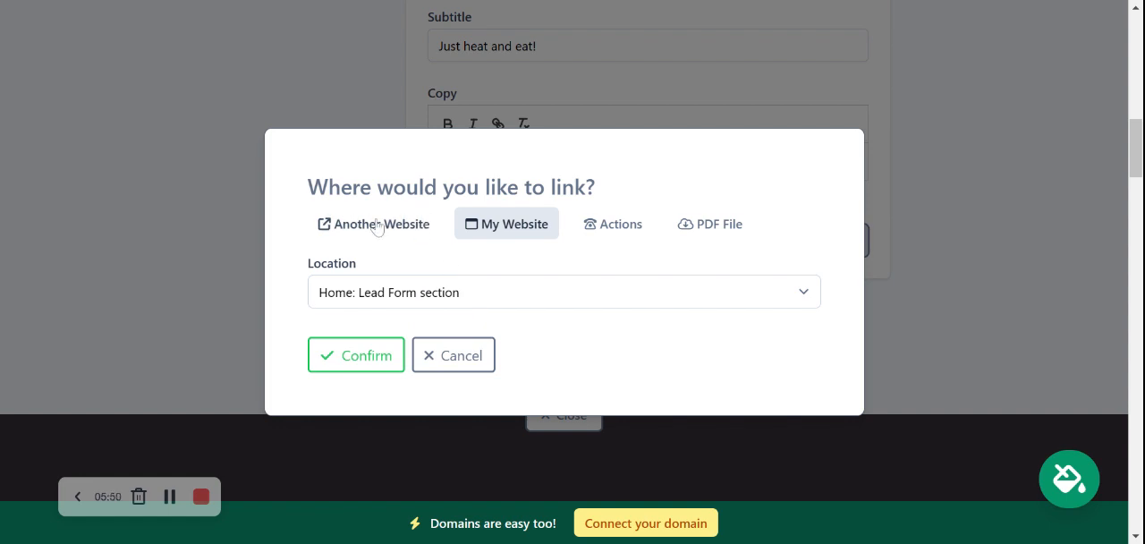
left_click(604, 230)
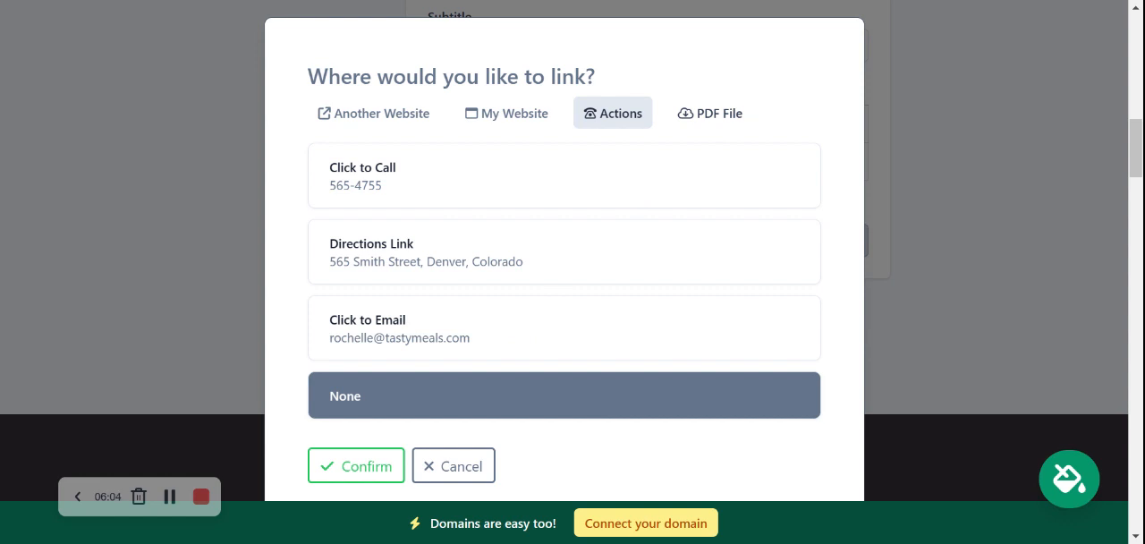
left_click(349, 470)
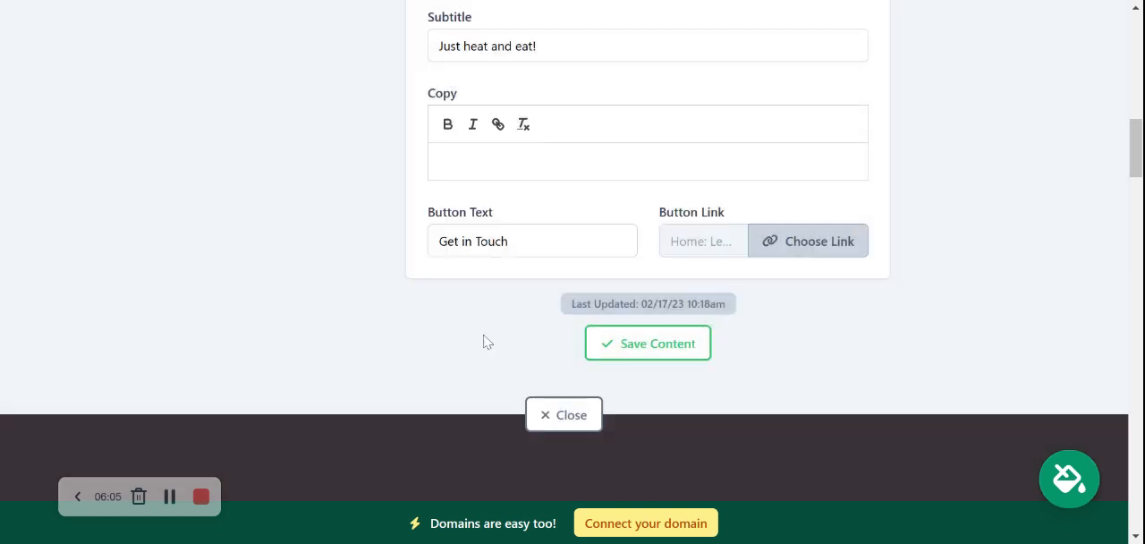
Step: Save the hero banner's content and close its section editor
left_click(646, 353)
left_click(559, 415)
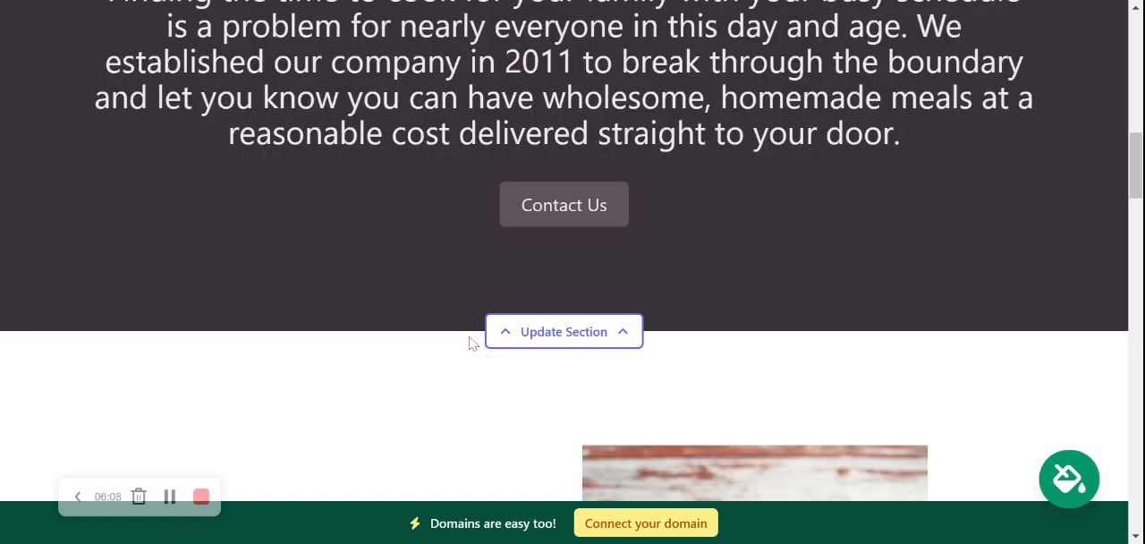
scroll(469, 340, "up", 3)
scroll(468, 340, "down", 1)
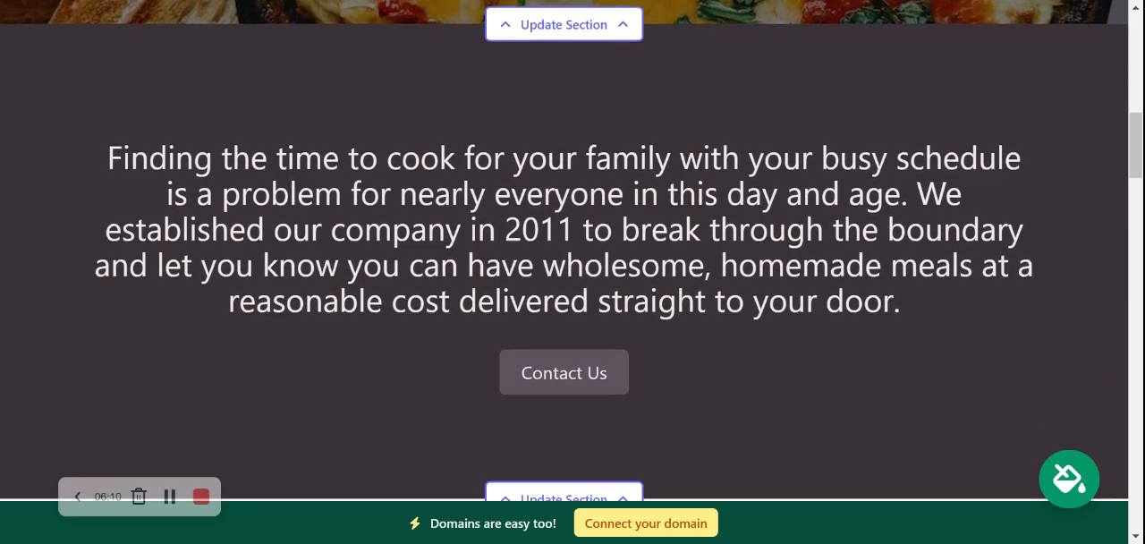
Step: Read the introduction paragraph under the hero banner and the About Us section's text
scroll(572, 268, "down", 1)
left_click_drag(105, 121, 975, 234)
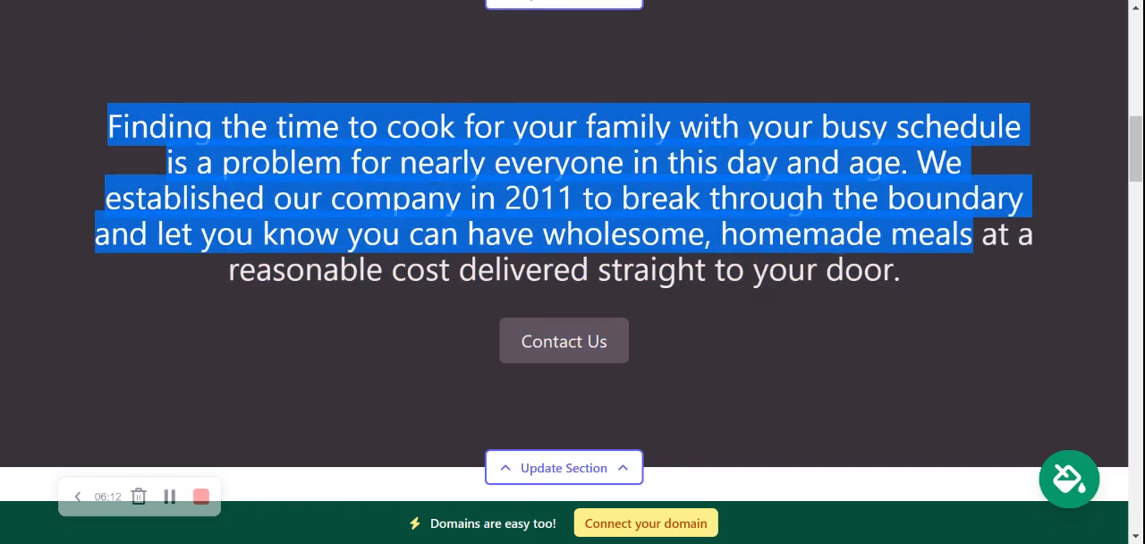
left_click(536, 311)
scroll(533, 313, "down", 1)
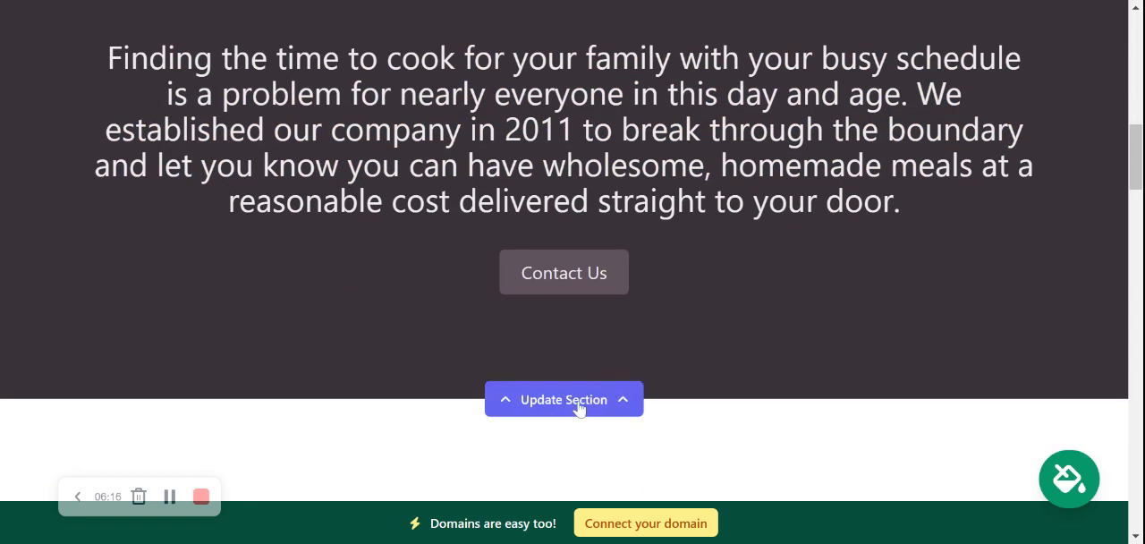
scroll(318, 259, "down", 1)
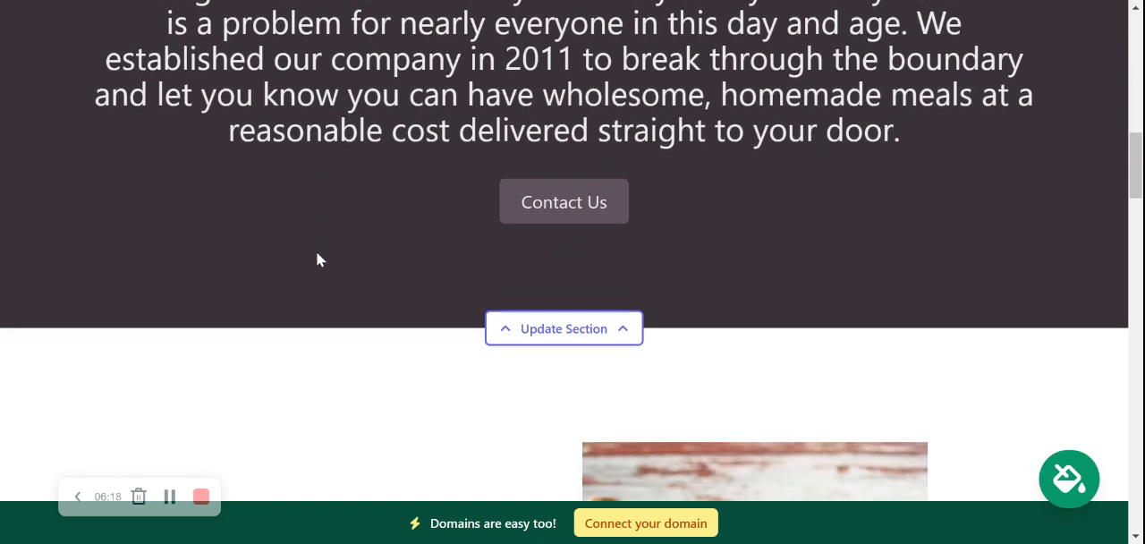
scroll(318, 260, "down", 6)
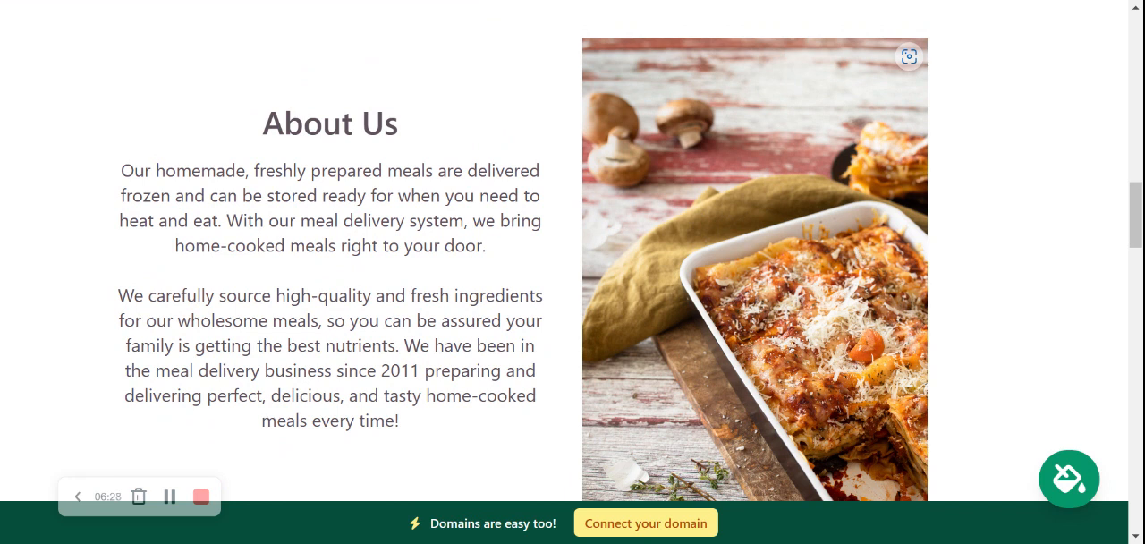
left_click_drag(227, 146, 488, 480)
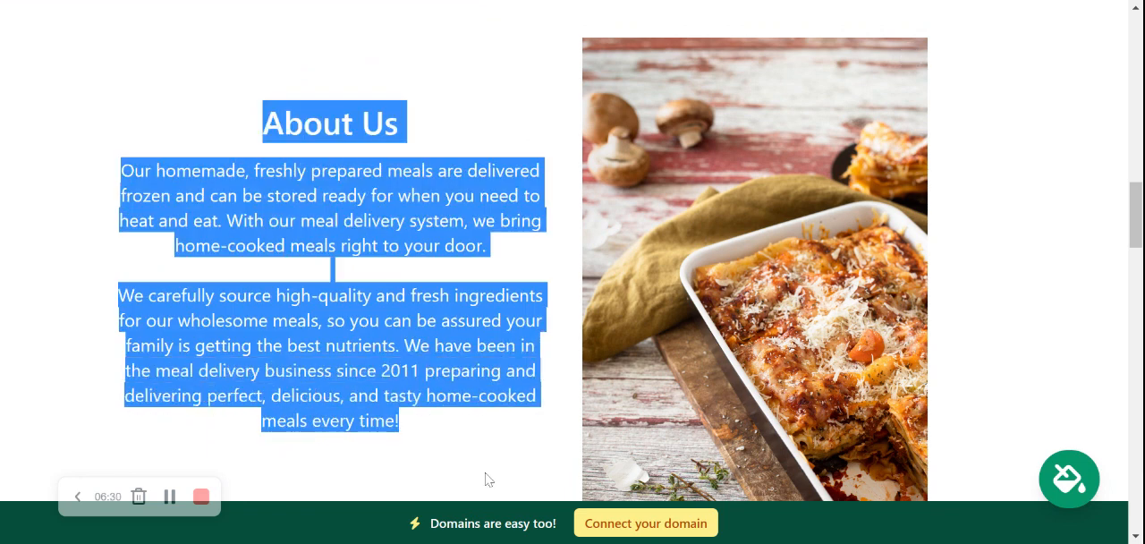
left_click(489, 480)
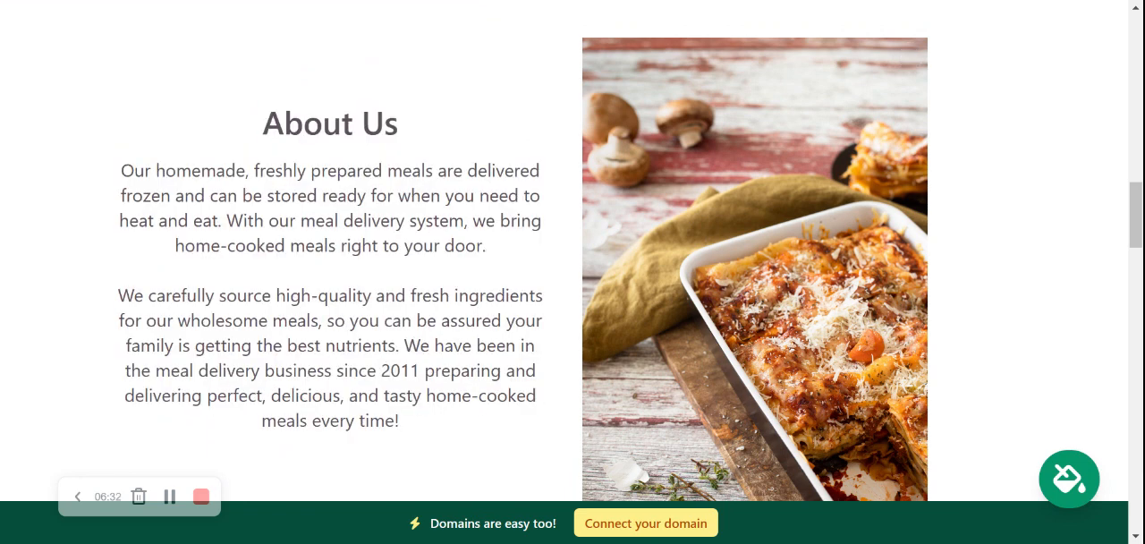